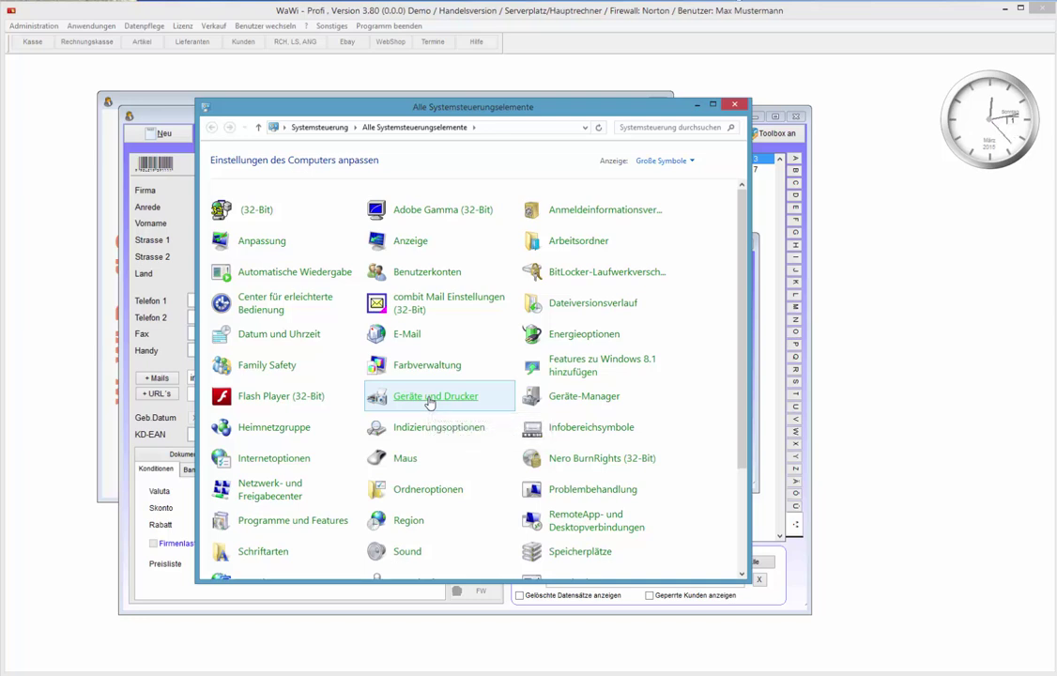
- Open Geräte und Drucker in the Windows control panel and locate the ZDesignerGC420d label printer
left_click(429, 400)
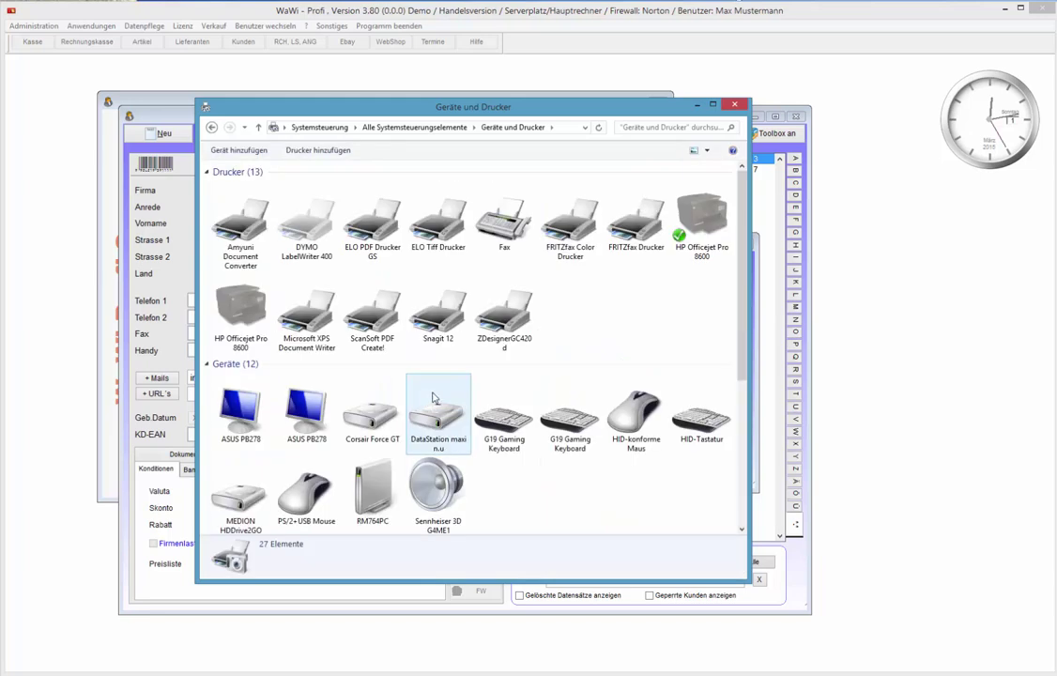
left_click(511, 338)
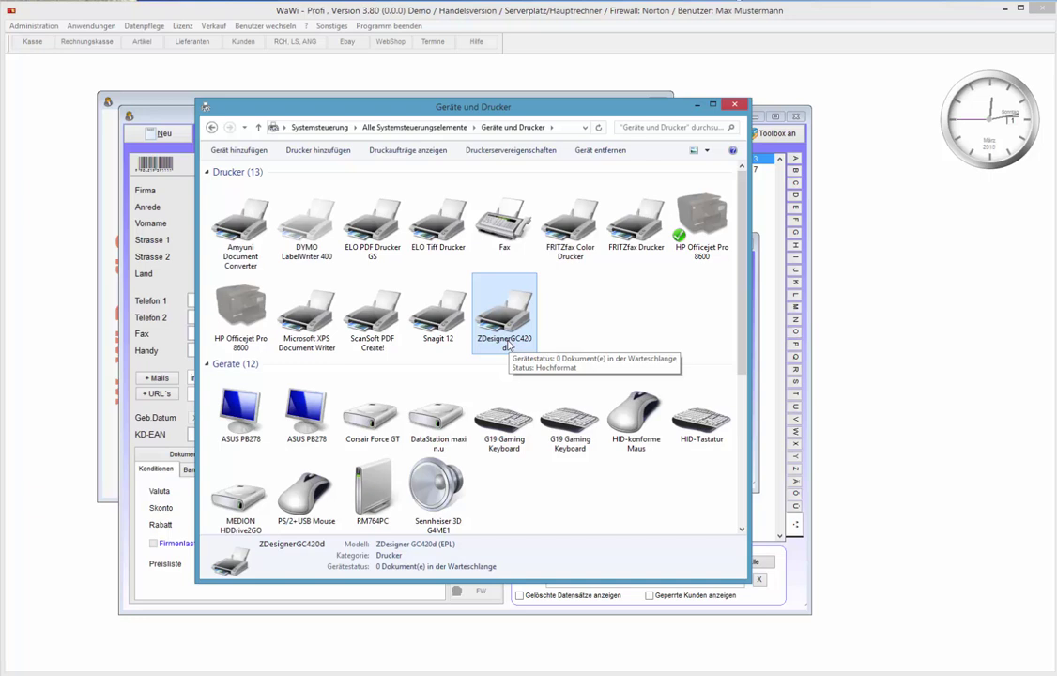
left_click(585, 320)
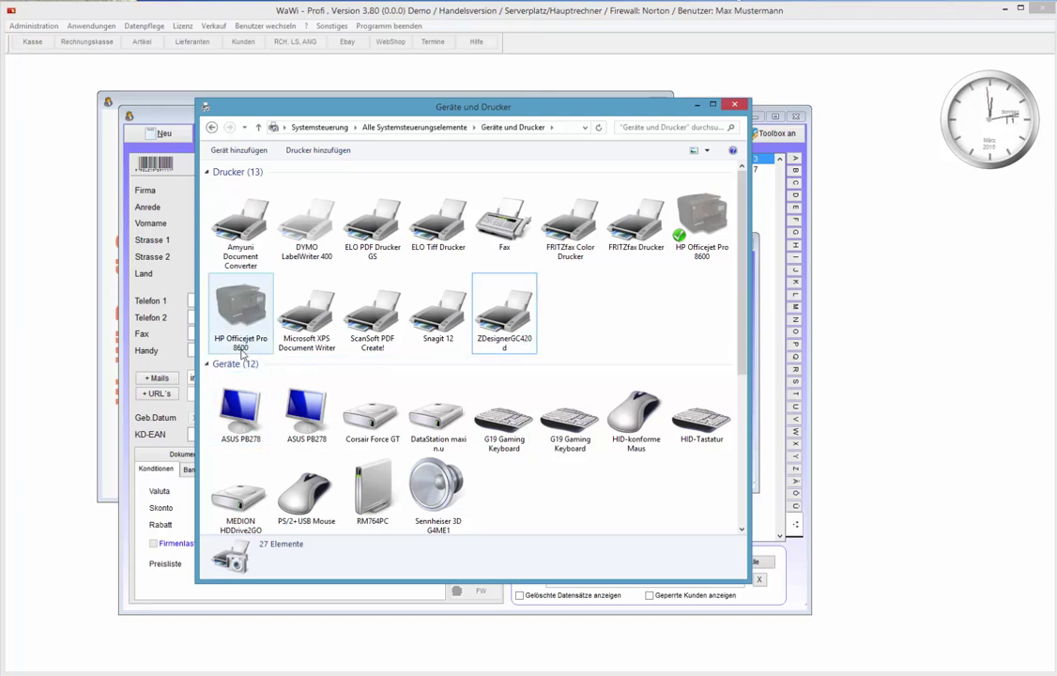
mouse_move(241, 323)
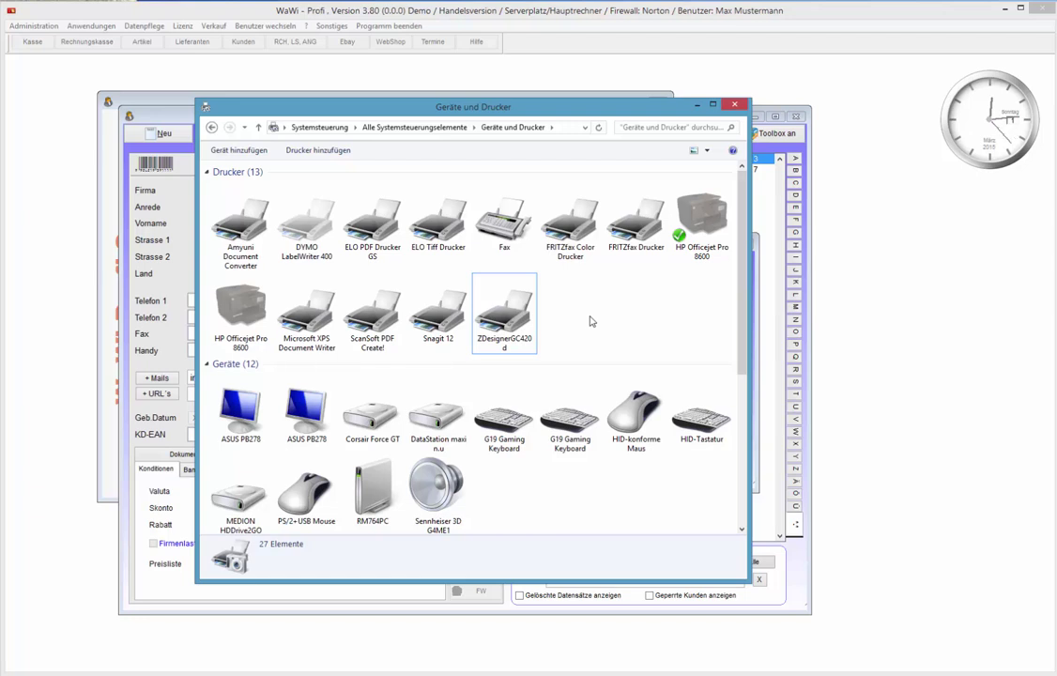
- View the general properties of the ZDesignerGC420d printer, including its test page option, and cancel them
right_click(518, 324)
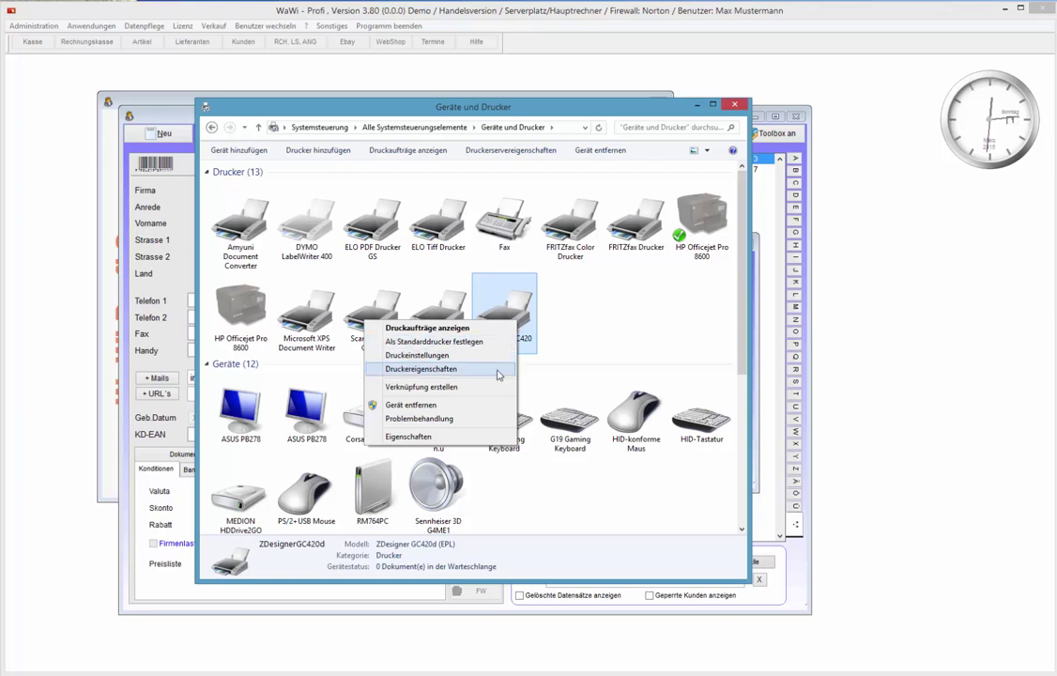
left_click(427, 369)
left_click_drag(579, 387, 515, 231)
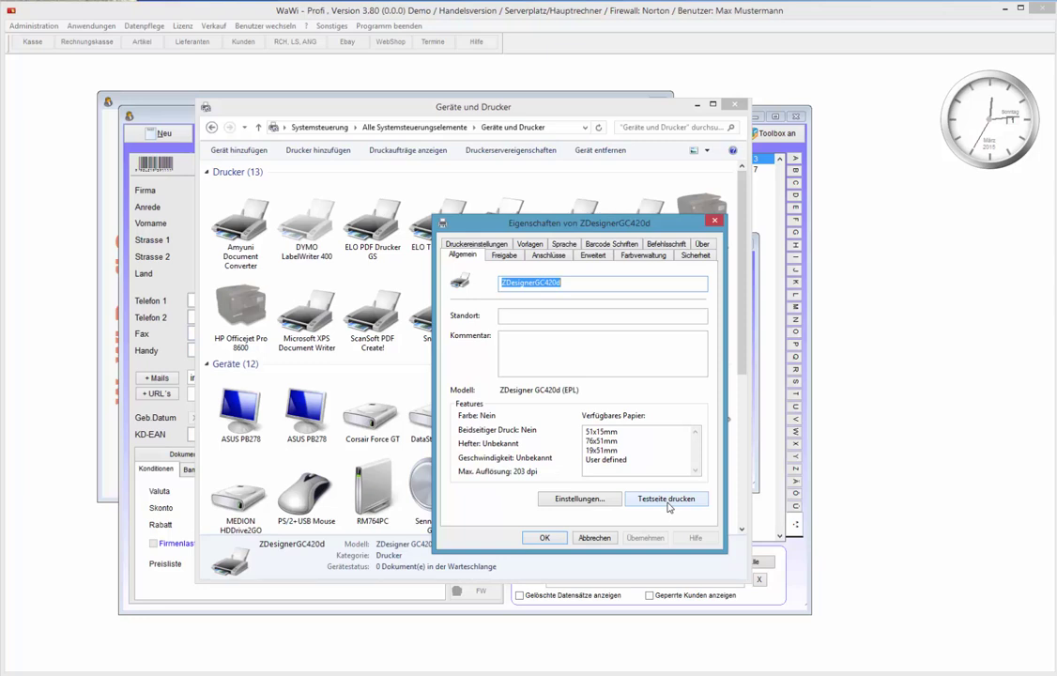
left_click(589, 539)
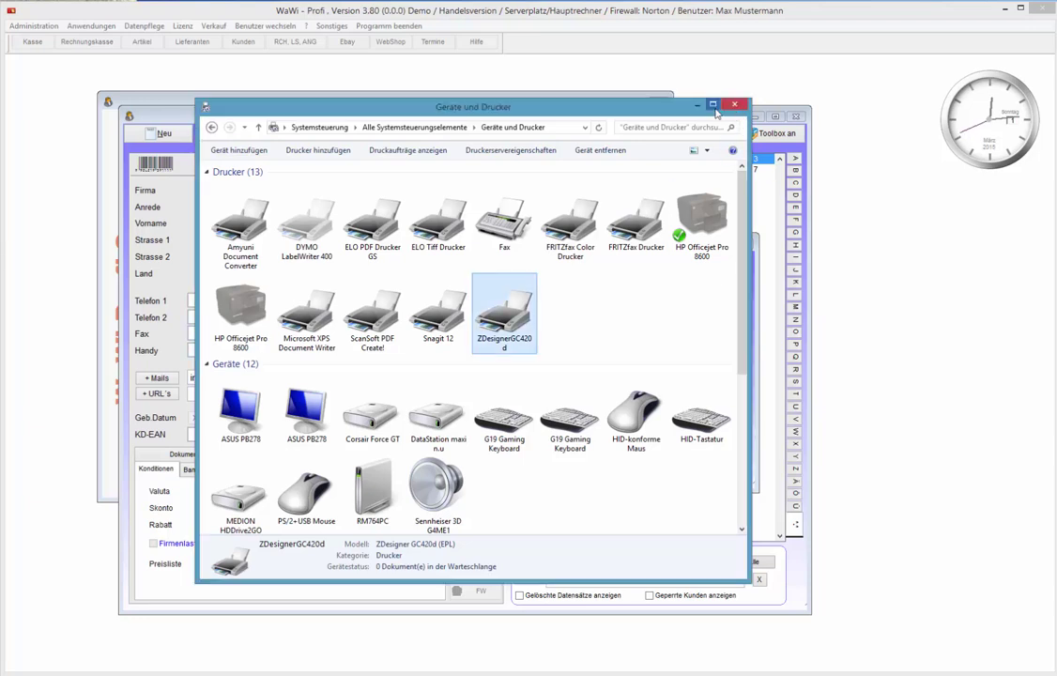
- Bring up the list of defined label templates in the print settings of the ZDesignerGC420d printer
right_click(500, 326)
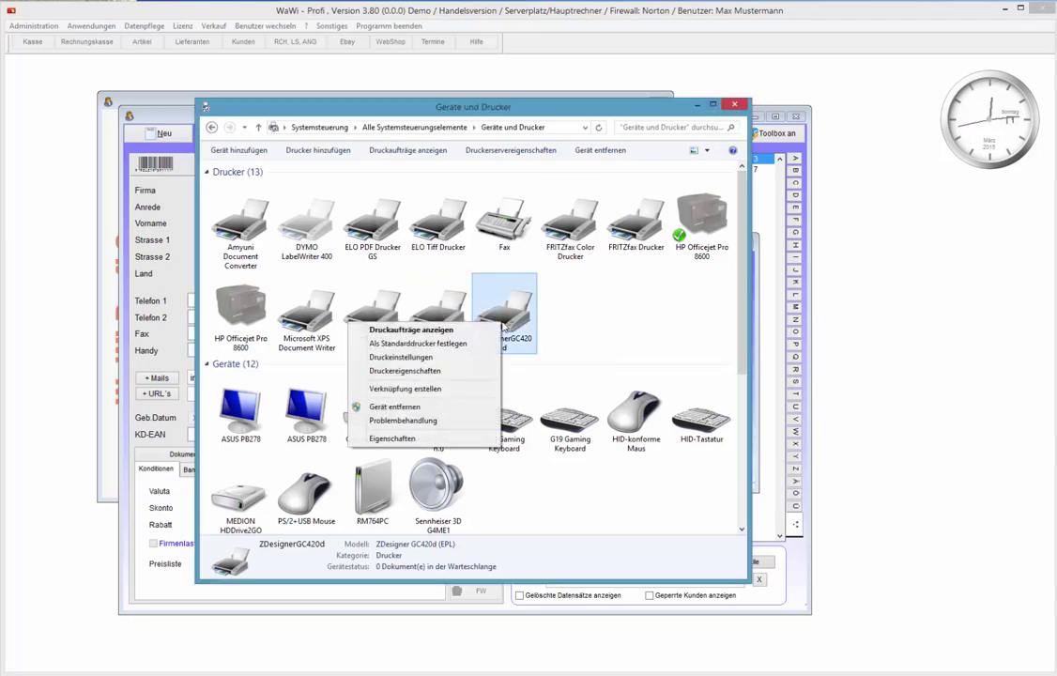
left_click(486, 373)
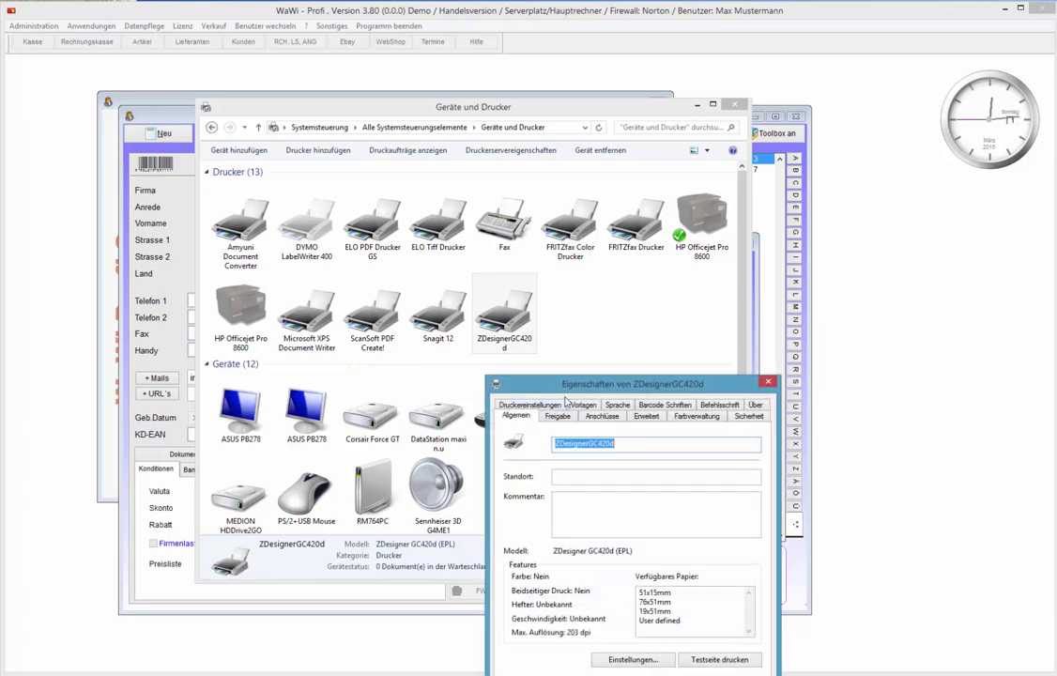
left_click_drag(561, 441, 454, 174)
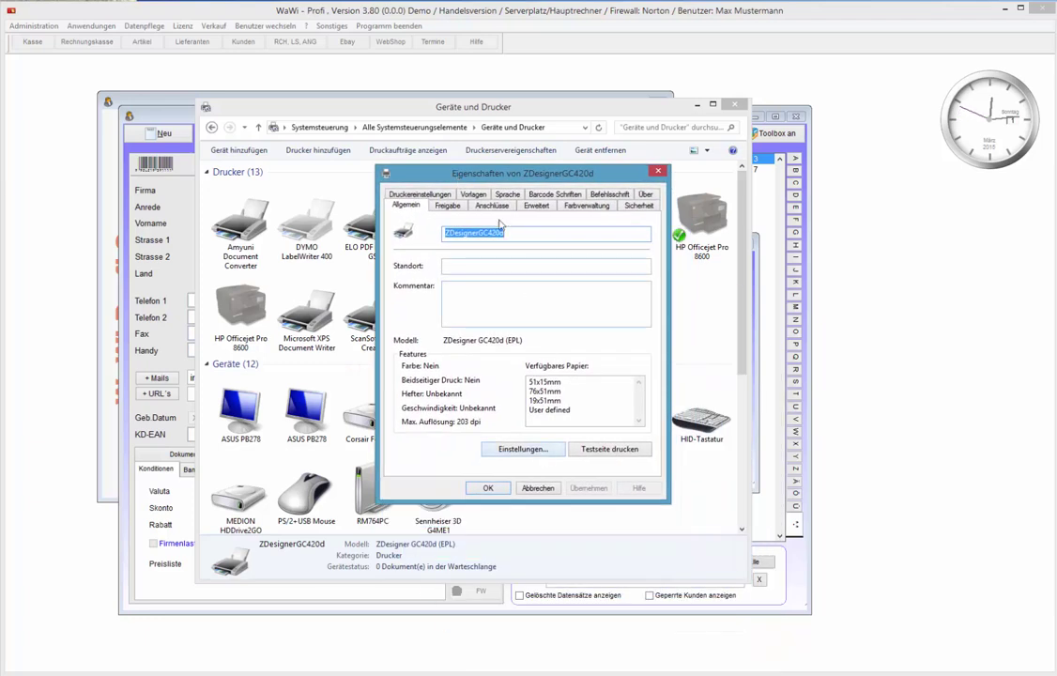
left_click_drag(469, 178, 522, 182)
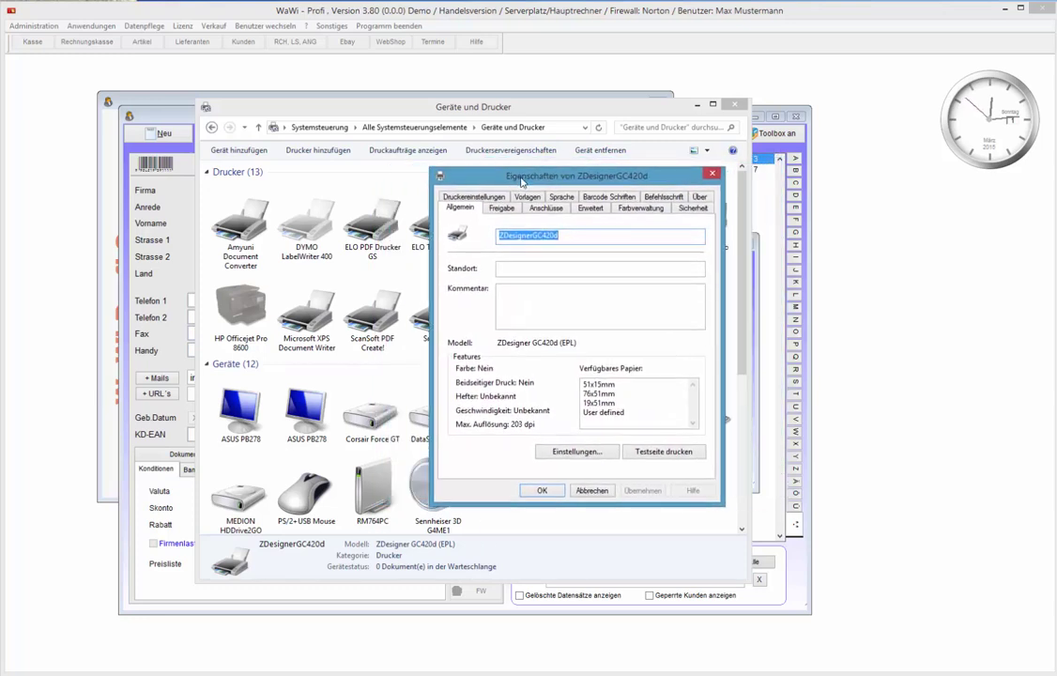
left_click(595, 452)
left_click_drag(675, 415, 368, 260)
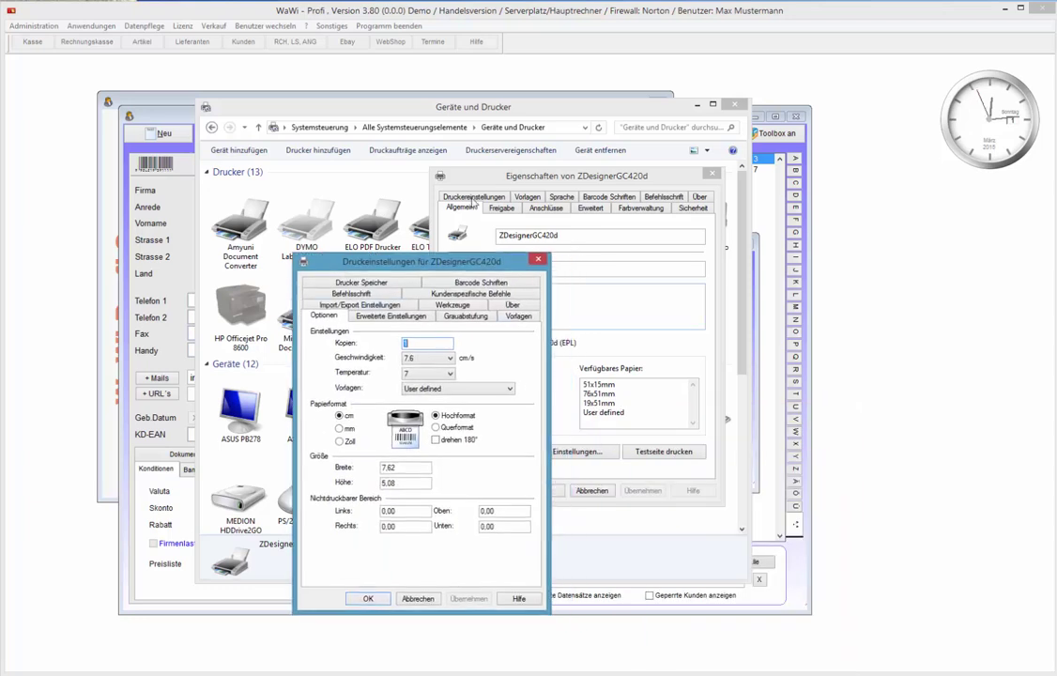
left_click(522, 319)
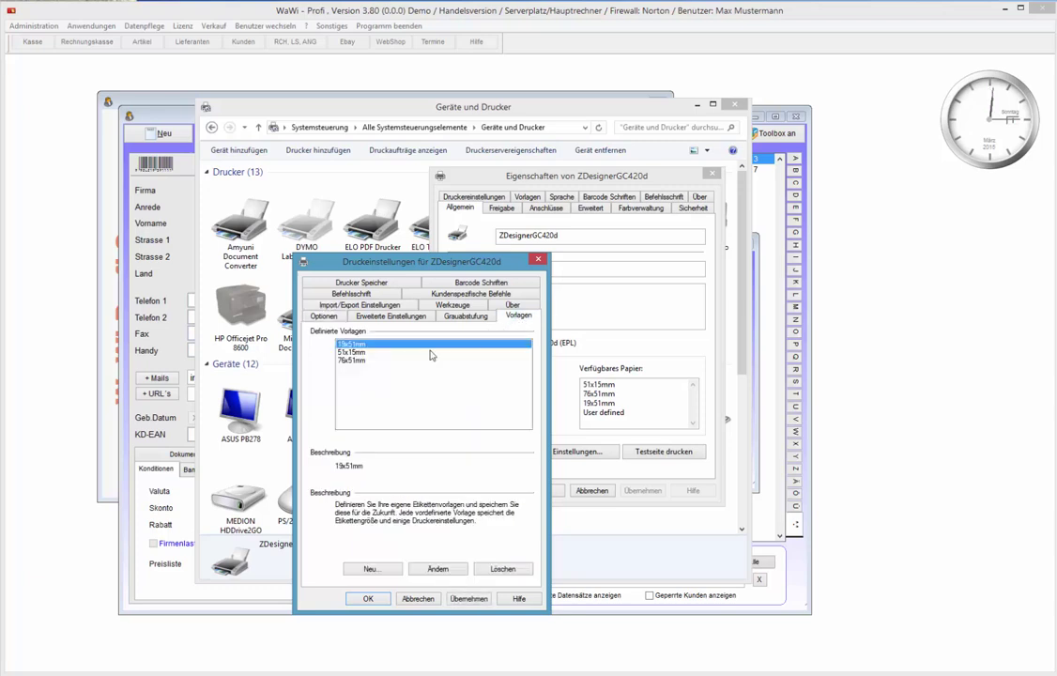
- Examine the label width and height defined in the 76x51mm template and confirm the template
left_click(366, 362)
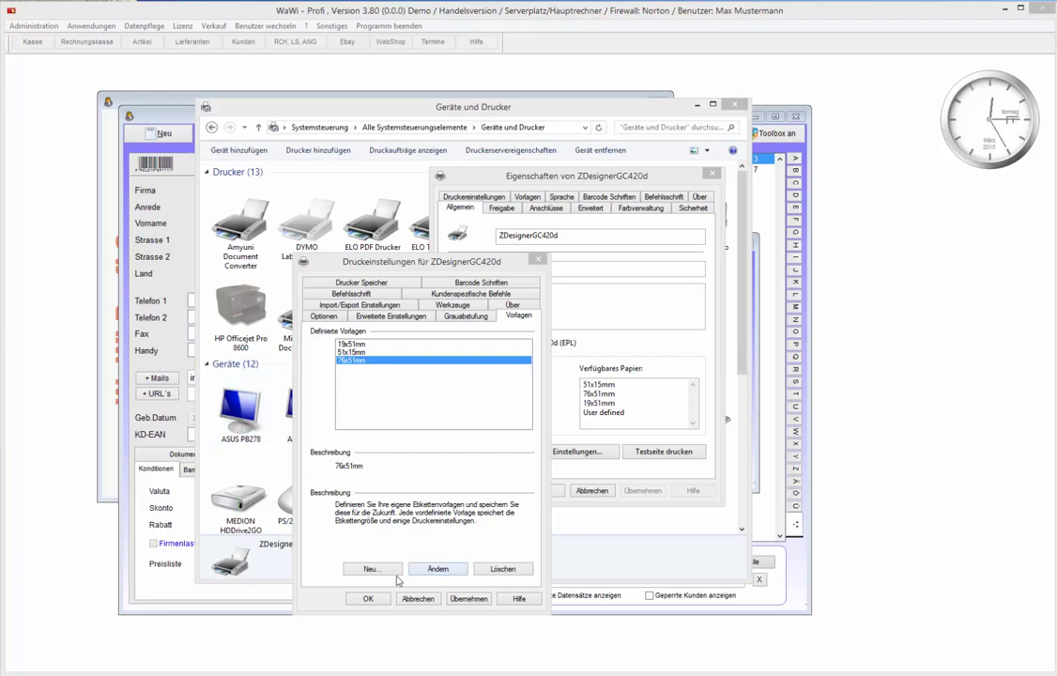
left_click(430, 569)
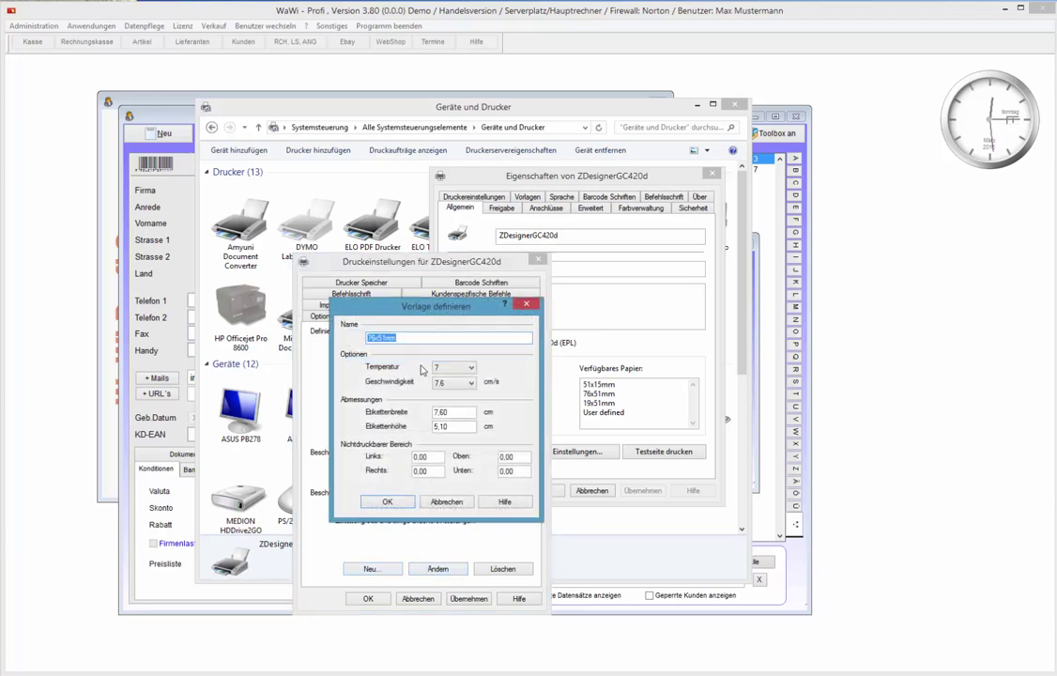
key("Tab")
key("Tab")
key("Tab")
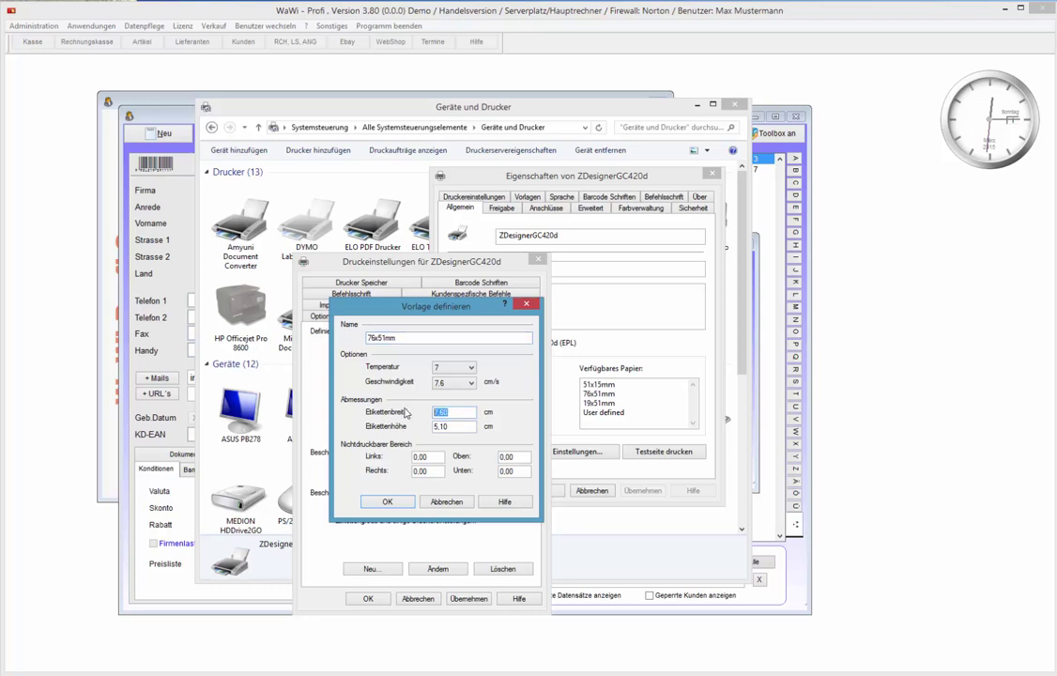
key("Tab")
double_click(451, 410)
left_click(462, 411)
double_click(462, 411)
left_click(409, 505)
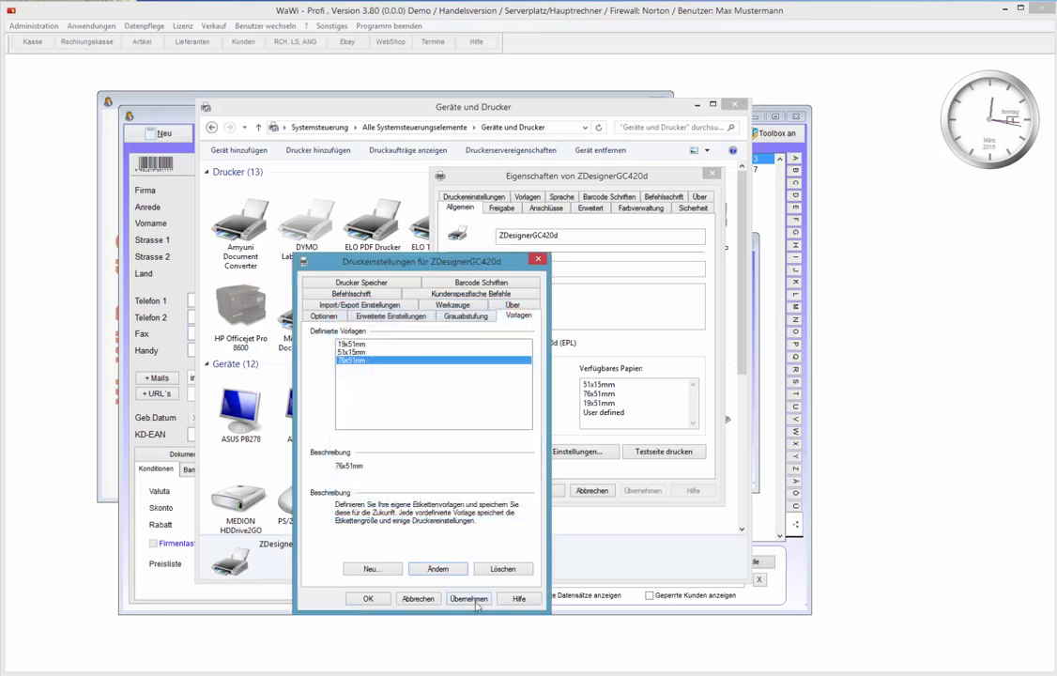
- Confirm the ZDesignerGC420d print settings and properties, and close the printer overview to return to WaWi-Profi
left_click(369, 598)
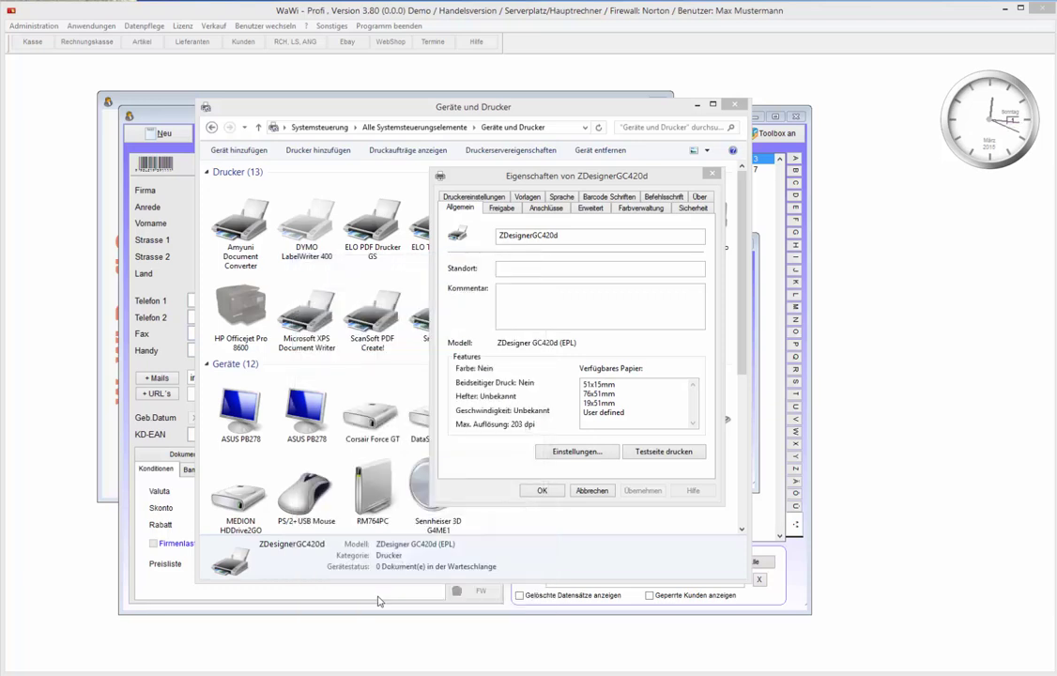
left_click(542, 489)
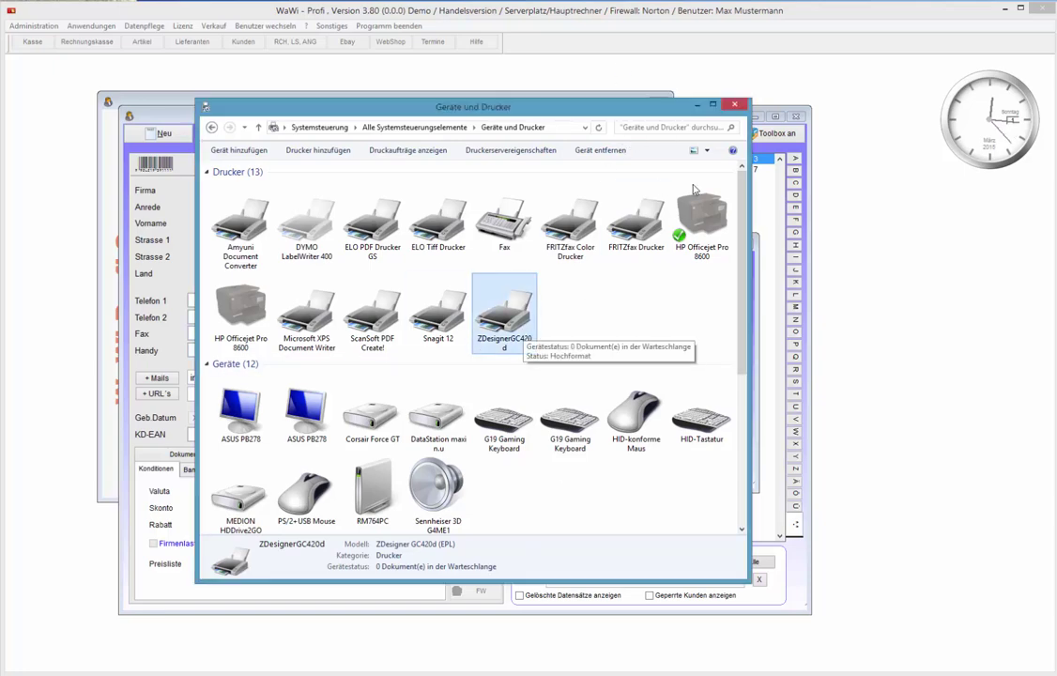
left_click(734, 105)
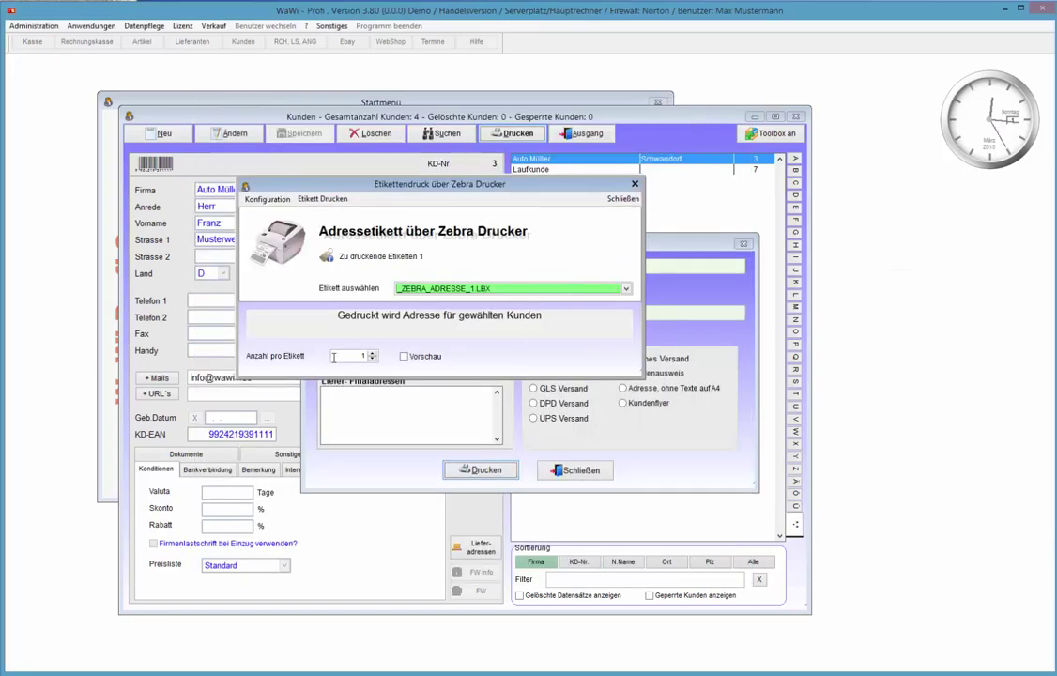
- Close the Zebra label printing dialog and the customer print options
left_click(623, 198)
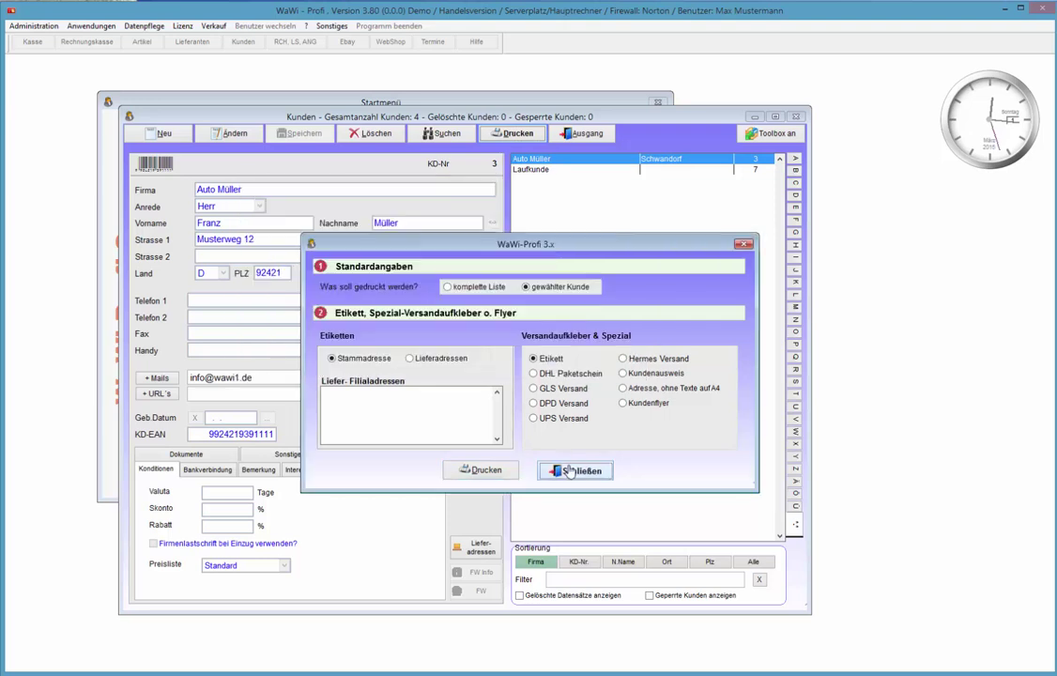
left_click(569, 471)
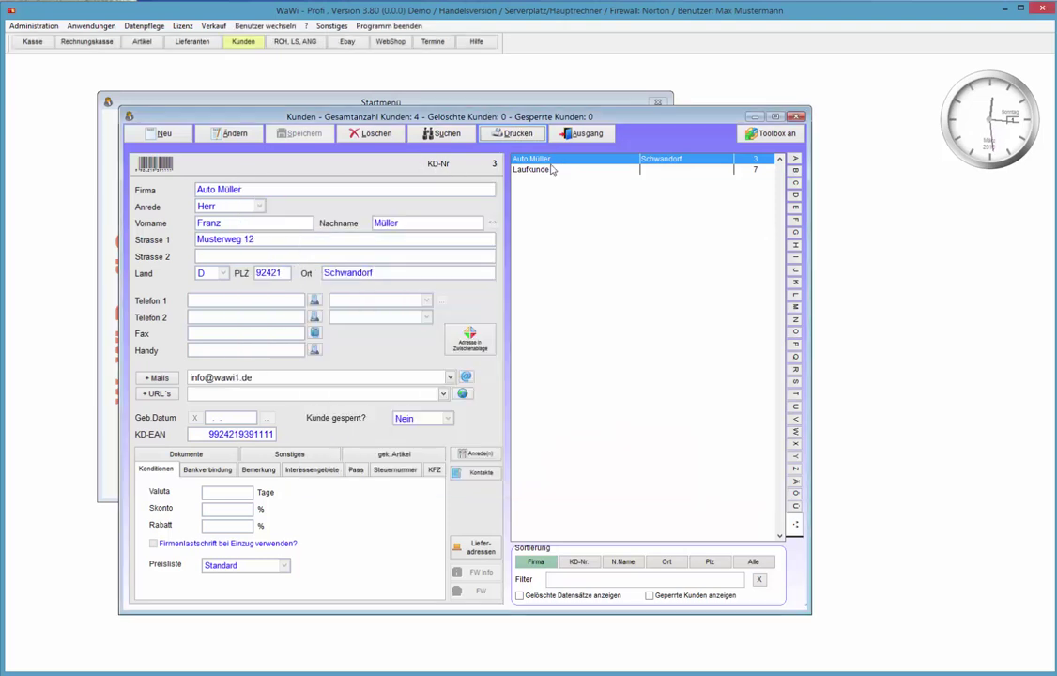
left_click(514, 134)
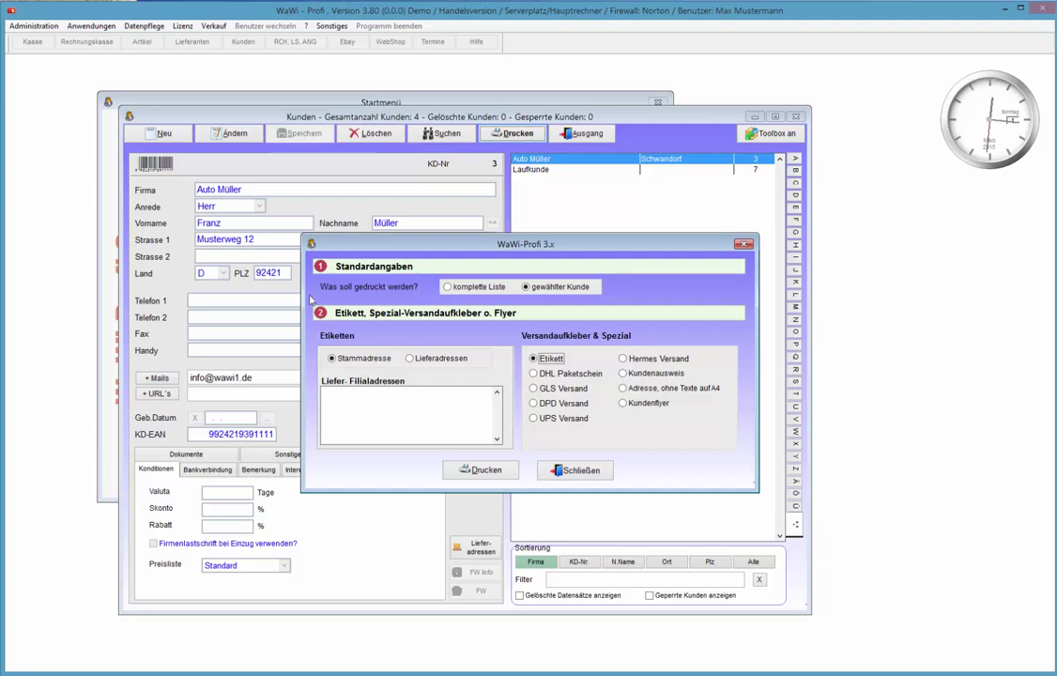
left_click(566, 469)
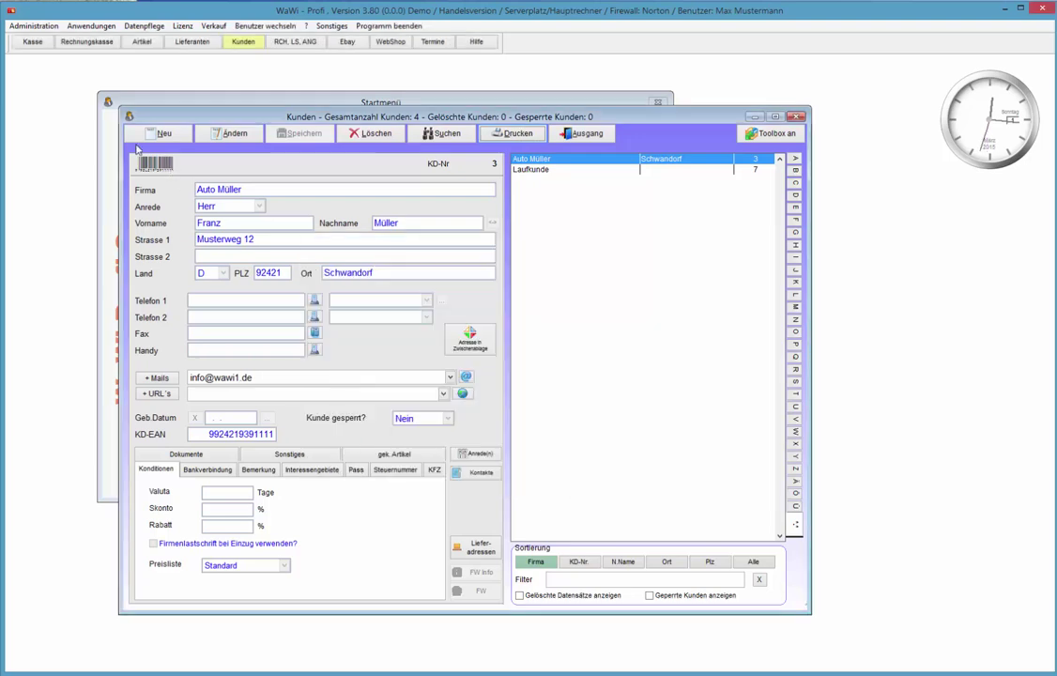
- Check which printer is assigned to Adress - Etiketten in the administration's hardware settings, and close the administration
left_click(34, 26)
key("Escape")
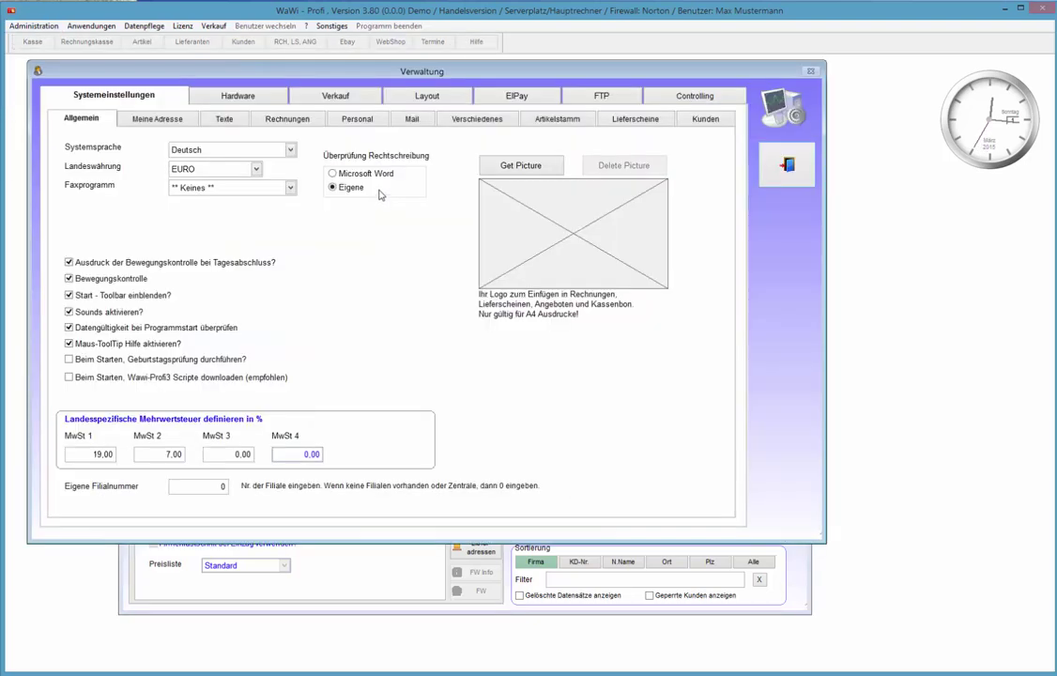
left_click(244, 94)
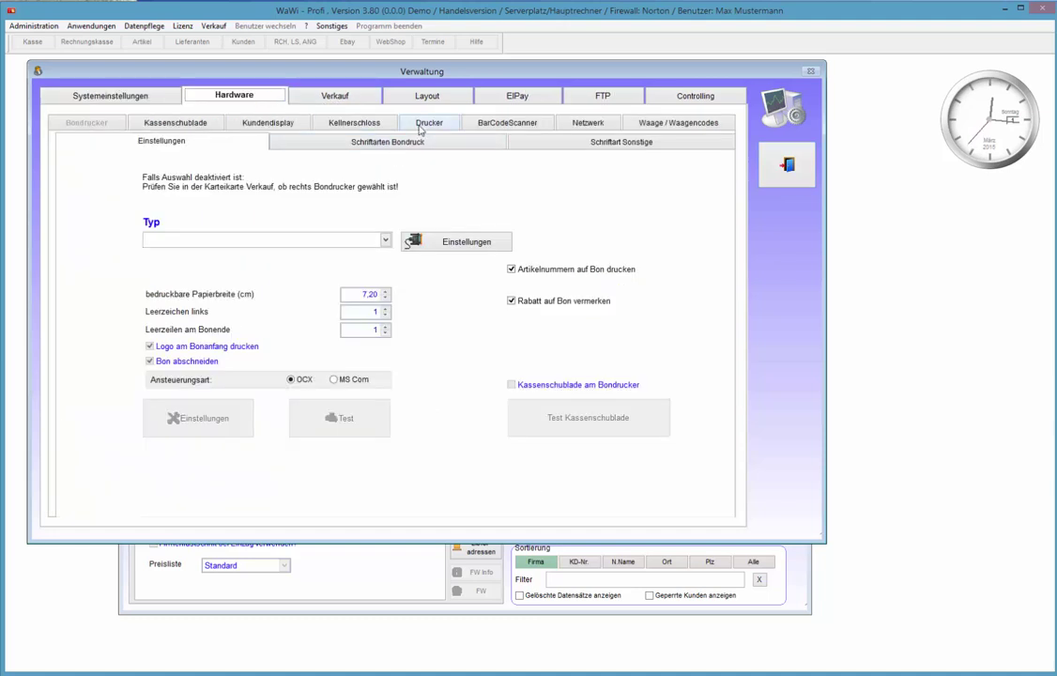
left_click(417, 125)
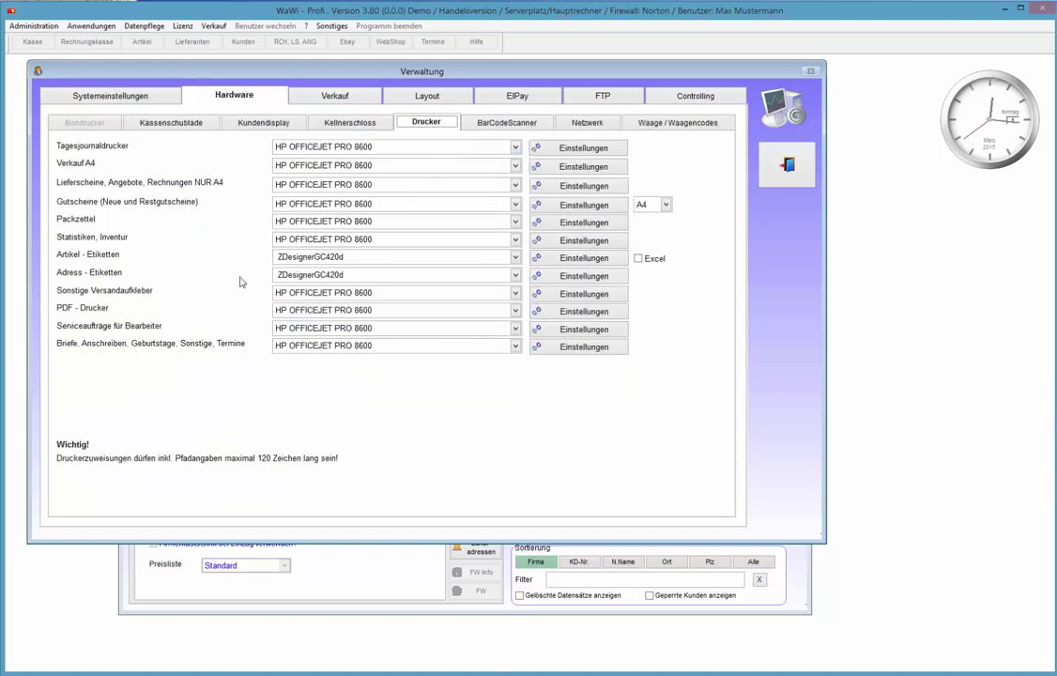
left_click(337, 275)
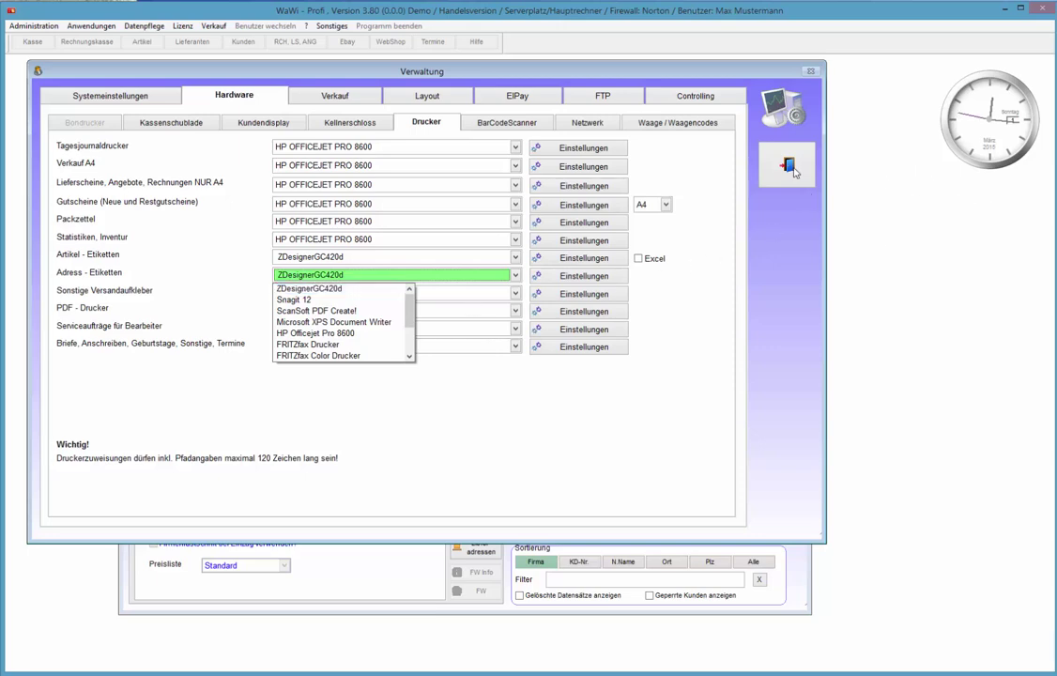
left_click(793, 172)
left_click(792, 172)
- Preview the selected customer's address label with _ZEBRA_ADRESSE.LBX on the ZDesignerGC420d printer, and close the preview
left_click(512, 133)
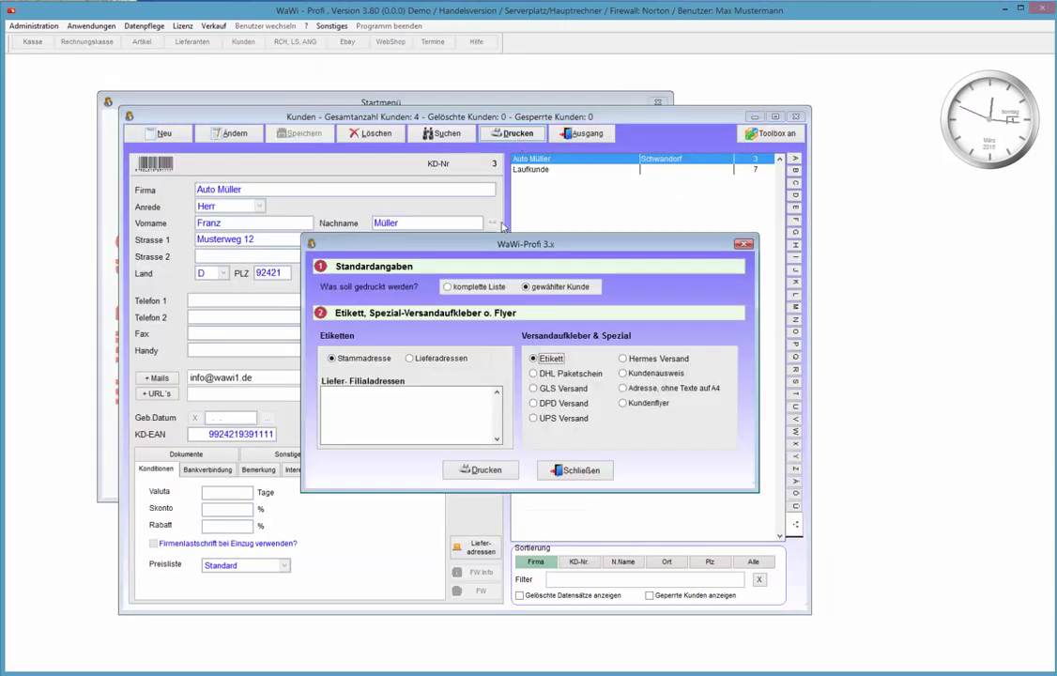
left_click(479, 469)
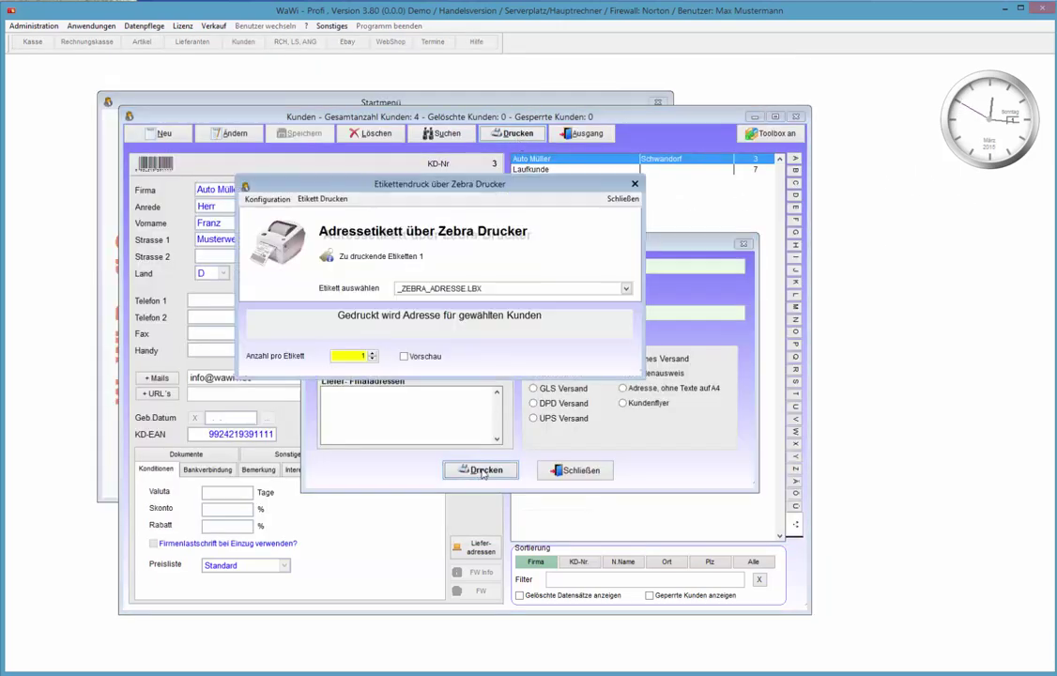
left_click(413, 359)
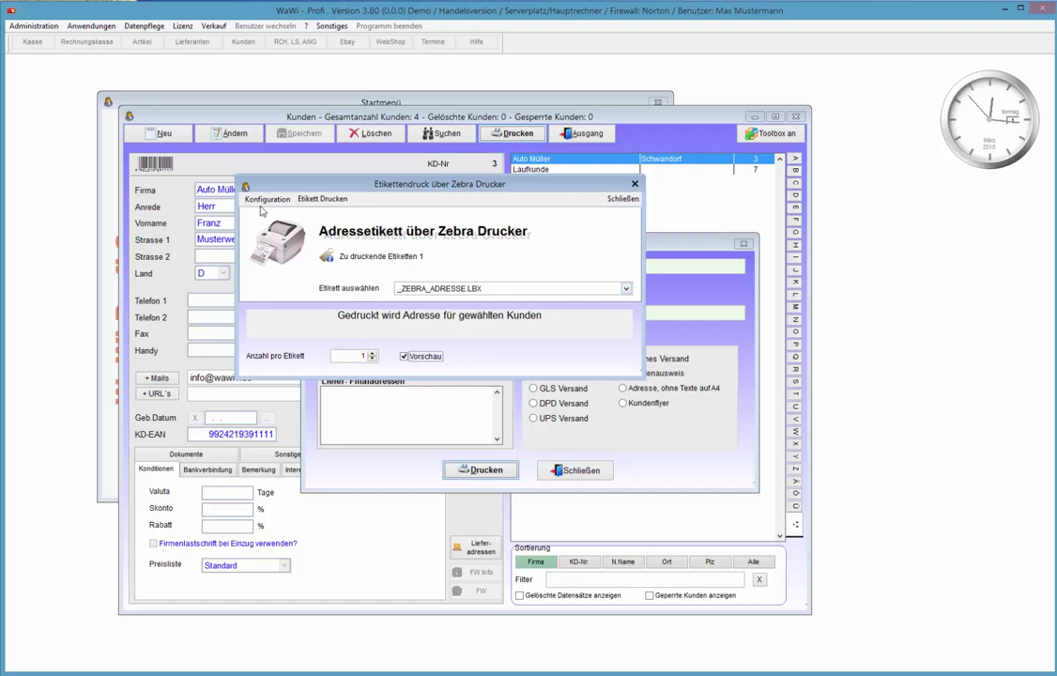
left_click(322, 199)
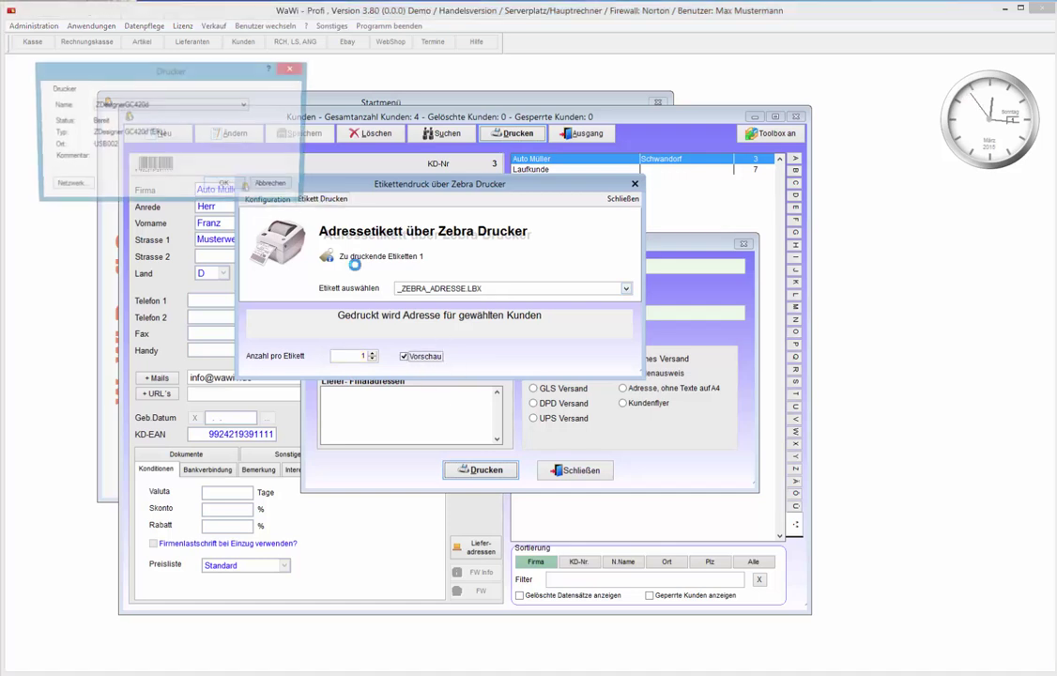
left_click(221, 184)
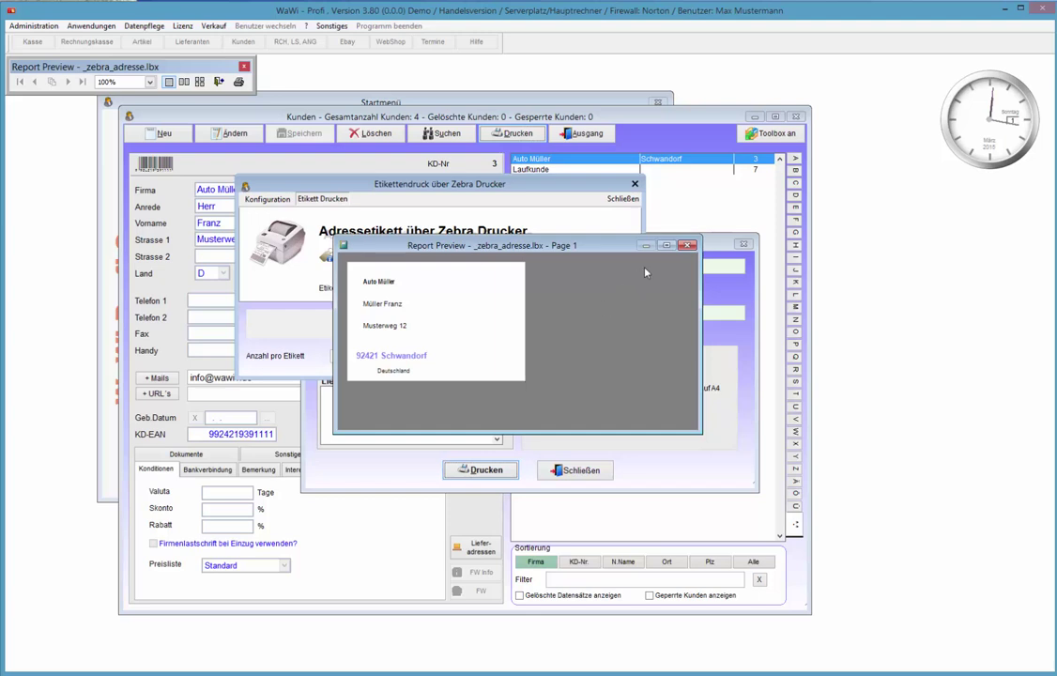
left_click(688, 246)
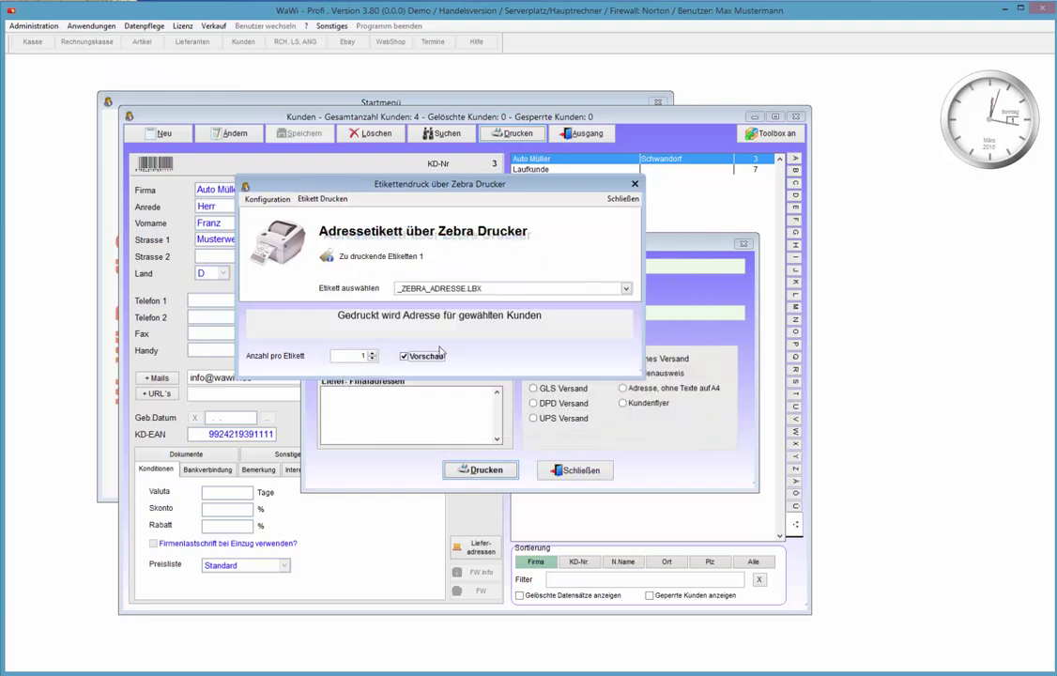
- Select the _ZEBRA_ADRESSE_1.LBX label, view its layout in the label designer, and close the designer
left_click(406, 290)
left_click(432, 334)
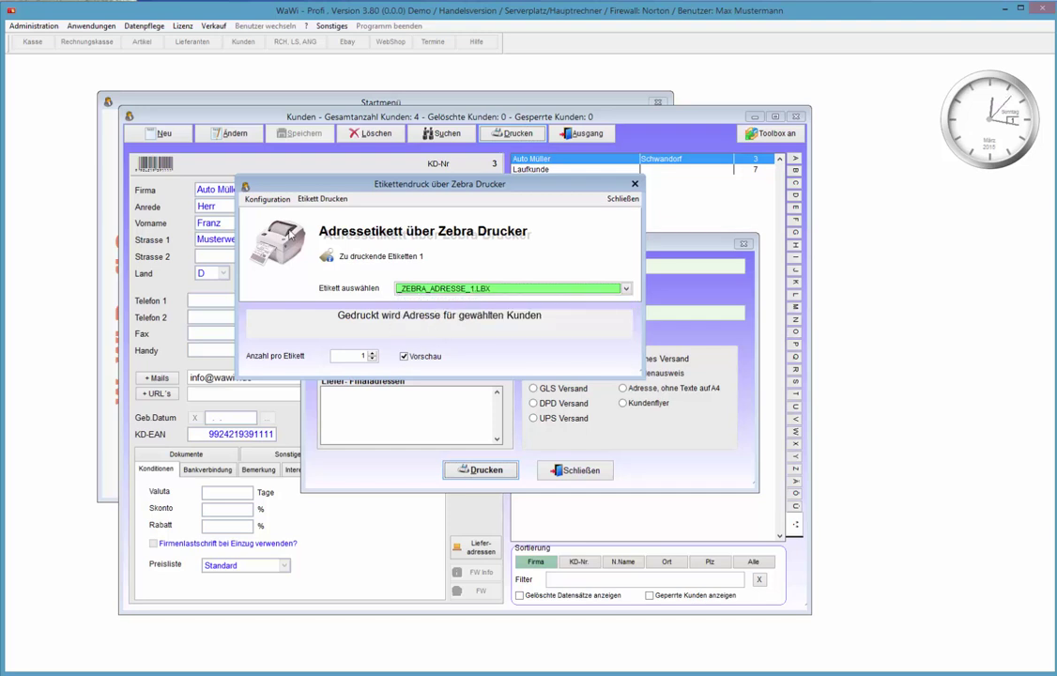
left_click(263, 199)
left_click(284, 215)
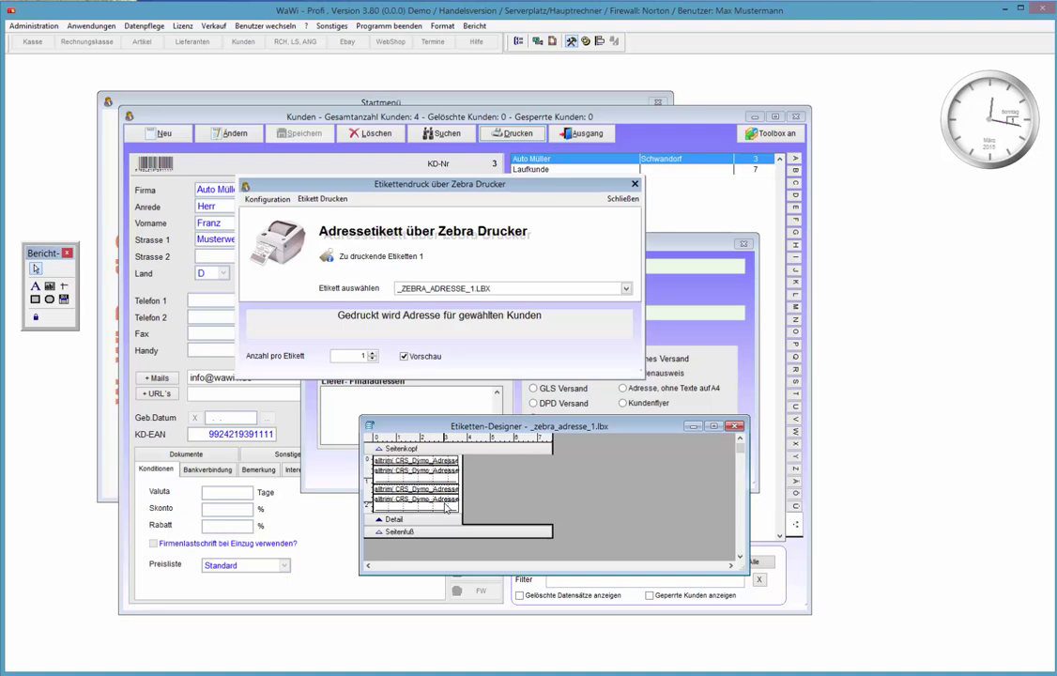
left_click(736, 427)
- Select the _ZEBRA_ADRESSE.LBX label and open it in the label designer
left_click(441, 289)
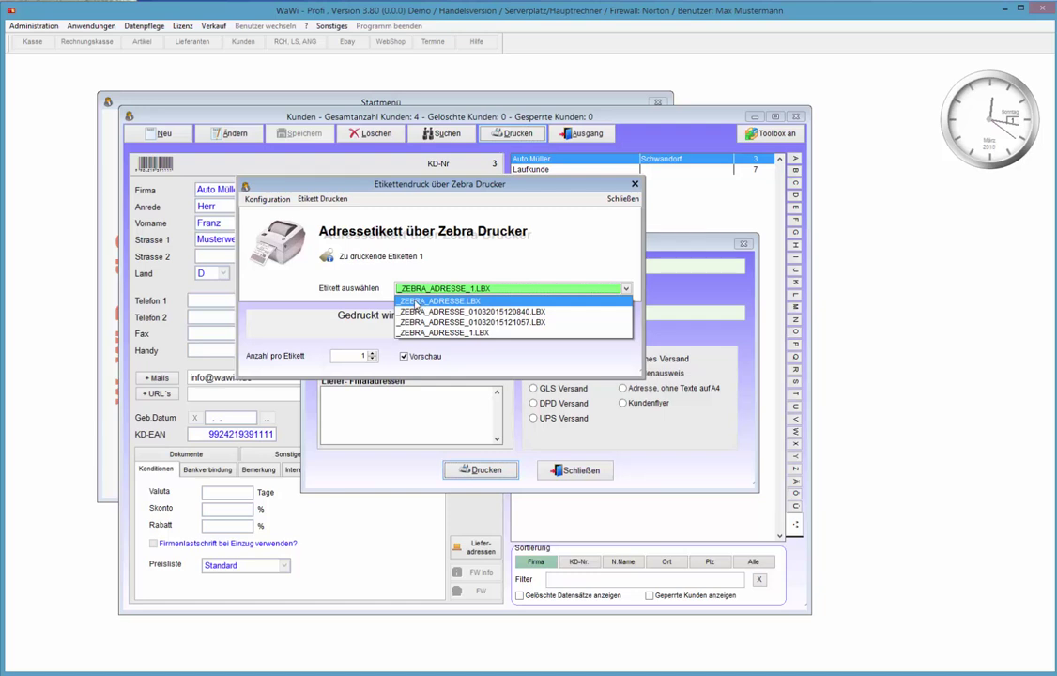
left_click(416, 301)
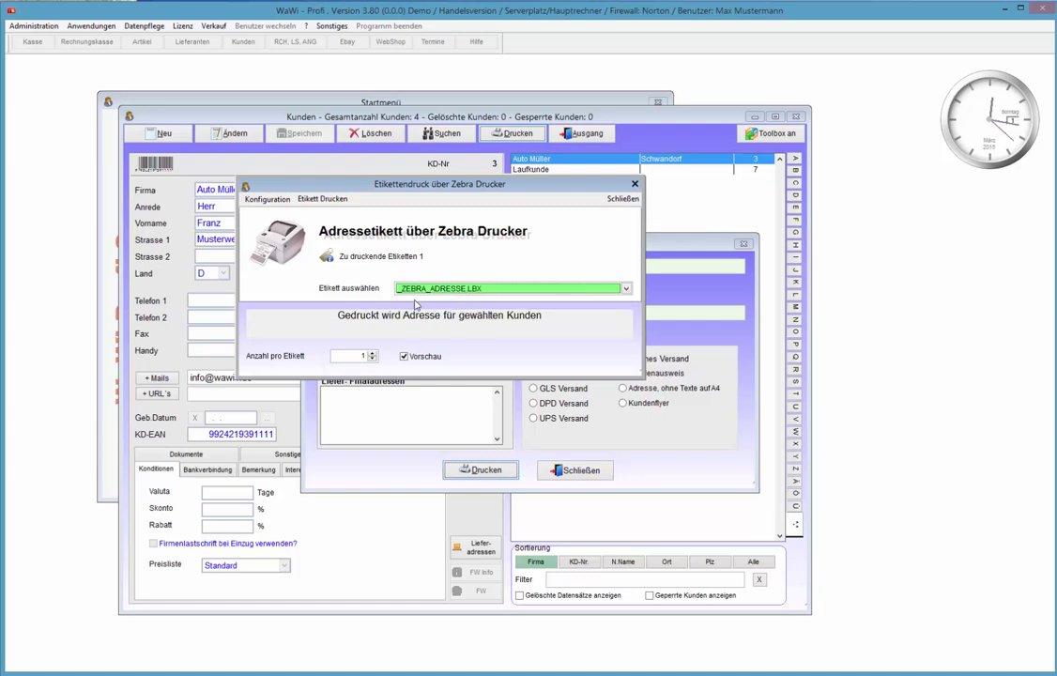
left_click(271, 199)
left_click(279, 215)
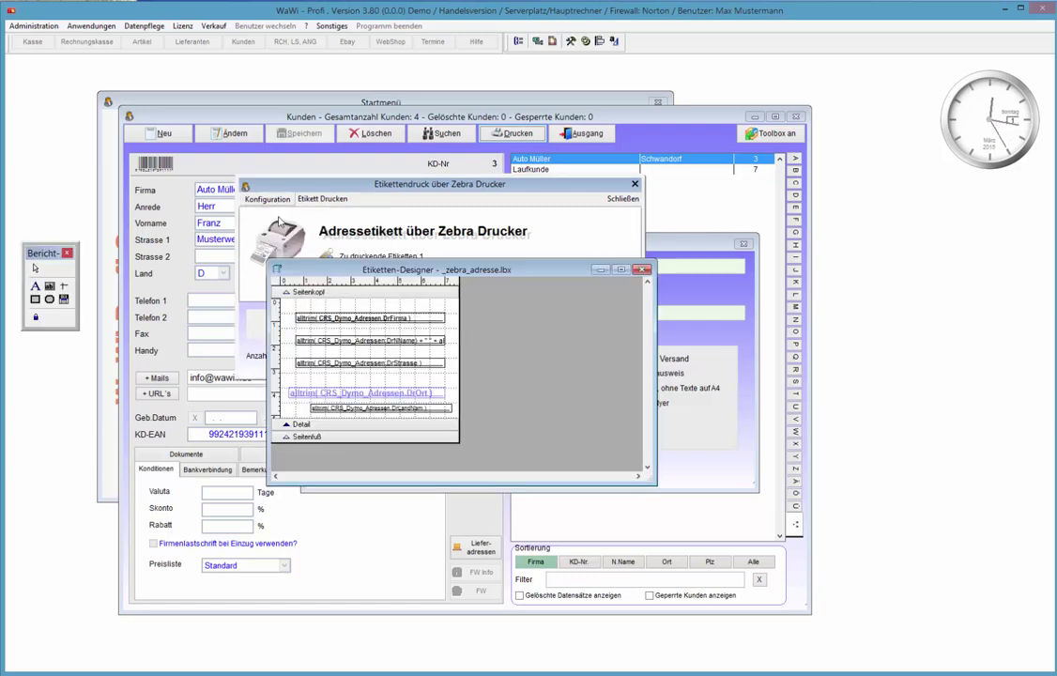
- Move the city and country fields up, shorten the Detail band to fit below them, and close the designer with the changes saved
right_click(451, 331)
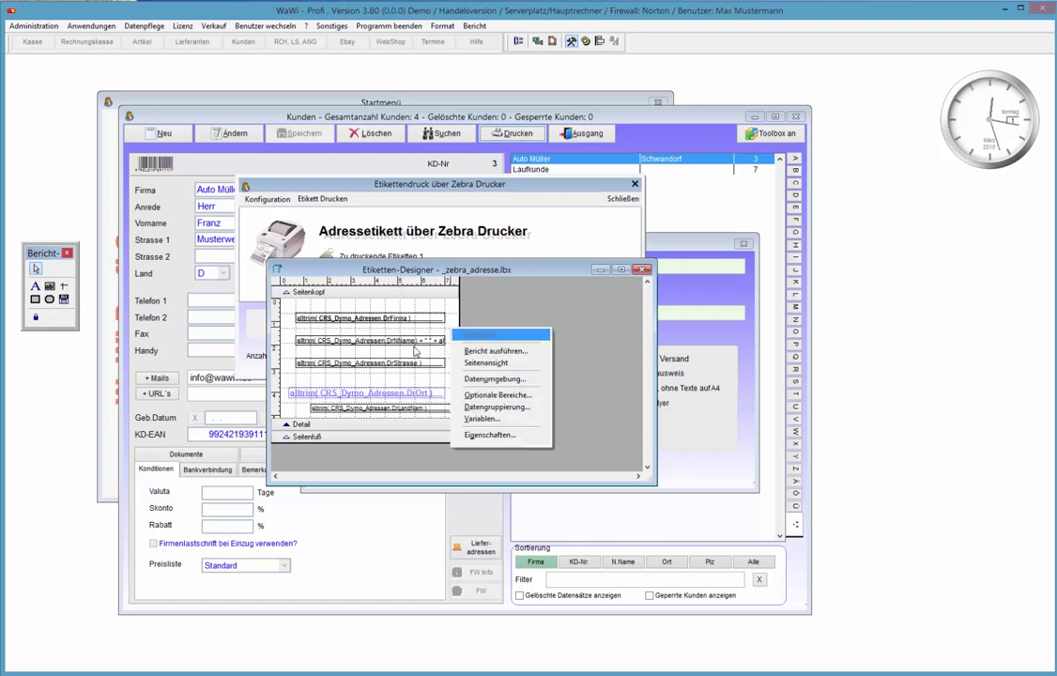
left_click(330, 340)
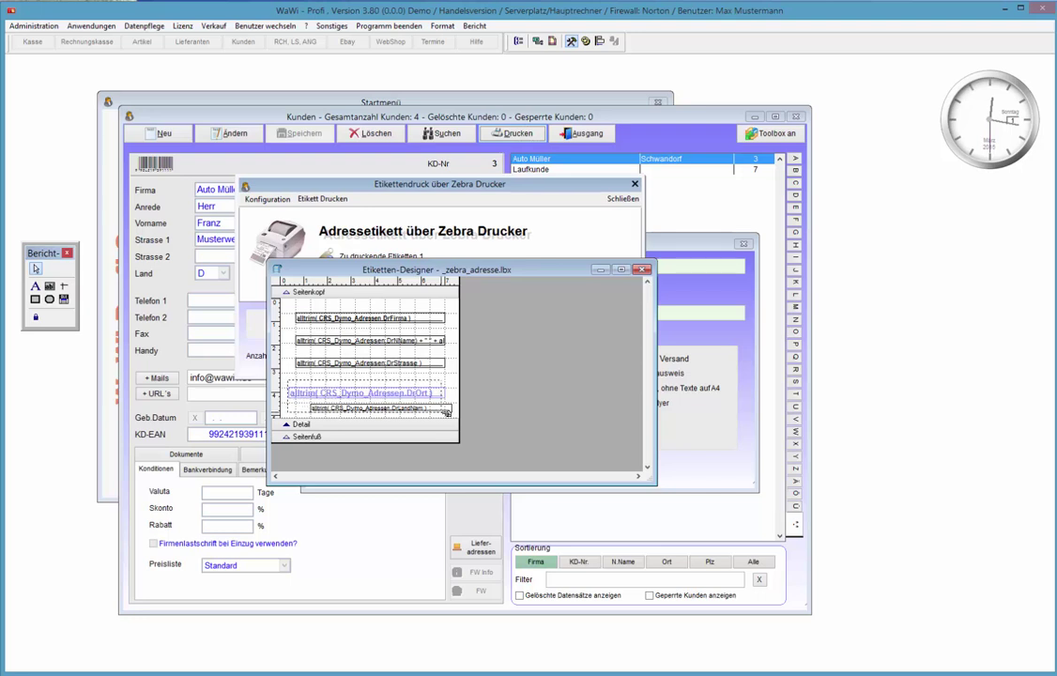
left_click_drag(372, 399, 371, 391)
left_click_drag(413, 423, 413, 412)
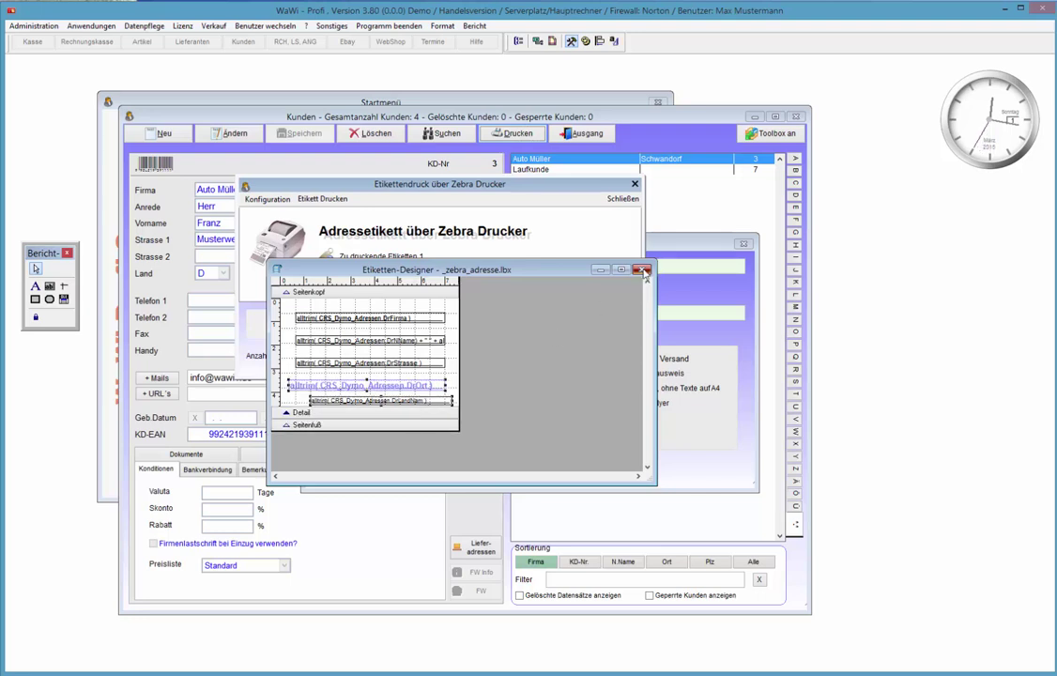
left_click(644, 270)
left_click(537, 385)
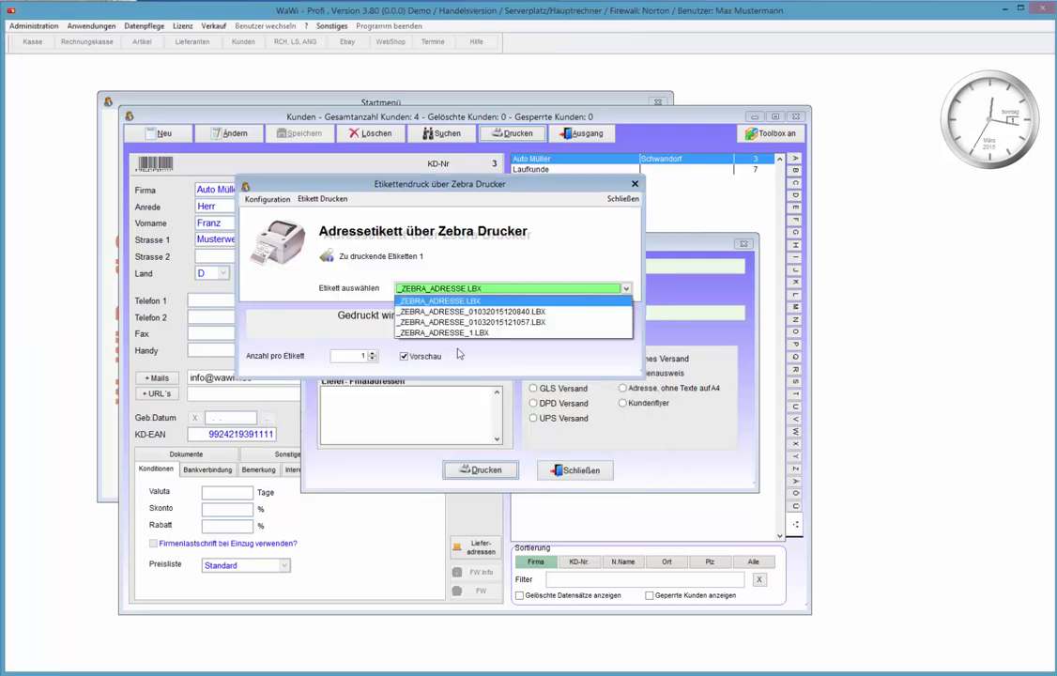
- Reopen _ZEBRA_ADRESSE.LBX in the label designer and open its report properties
left_click(438, 304)
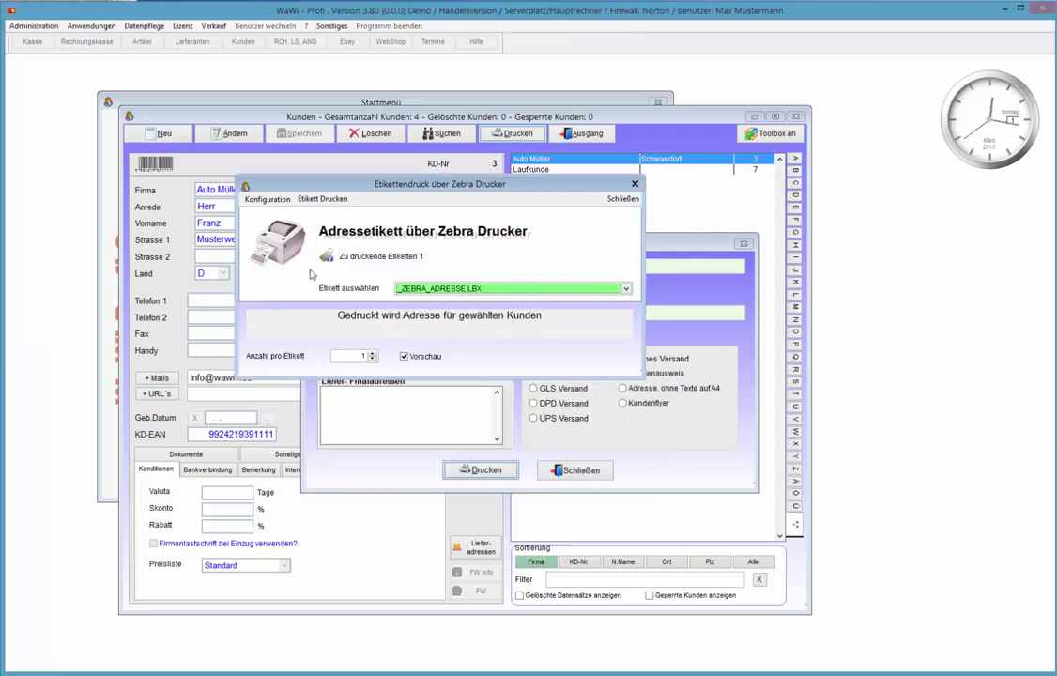
left_click(266, 199)
left_click(298, 214)
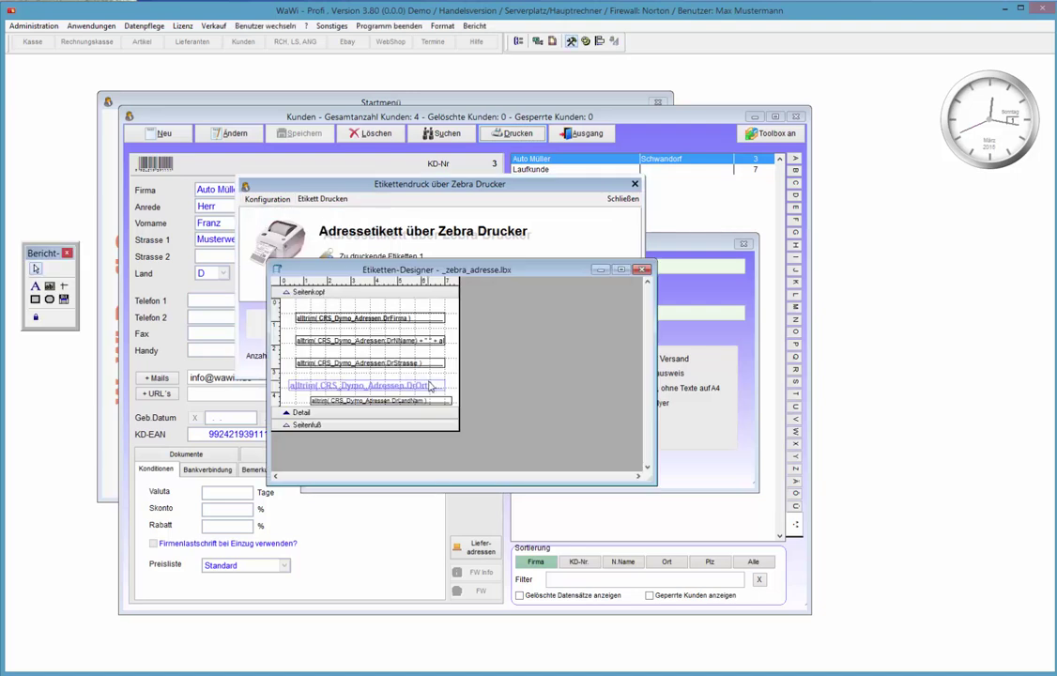
right_click(452, 371)
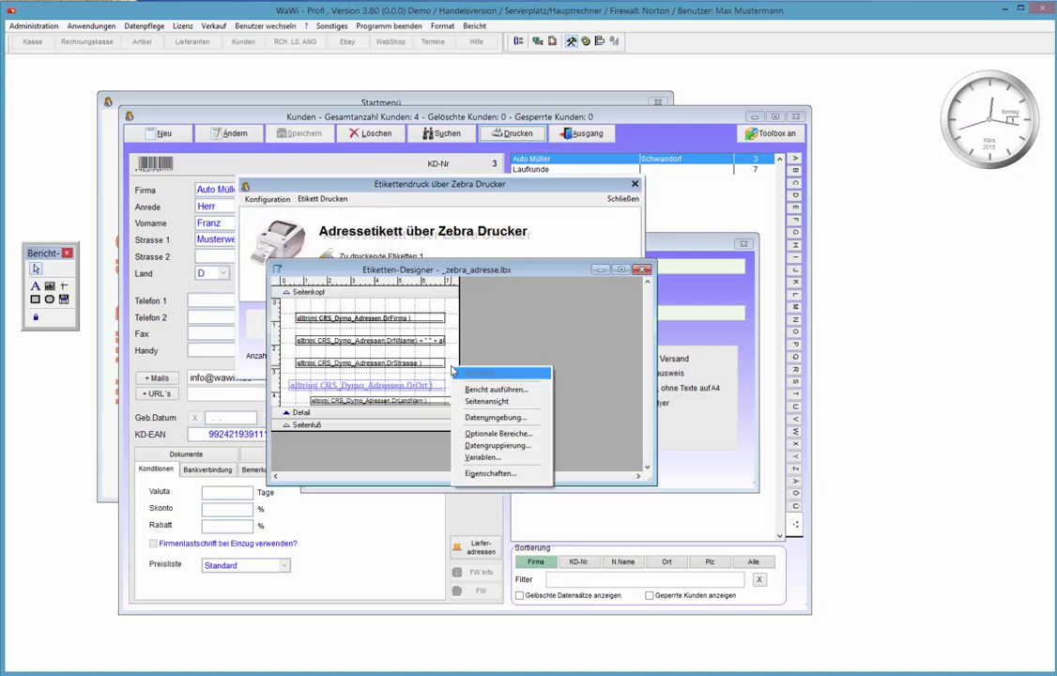
left_click(493, 474)
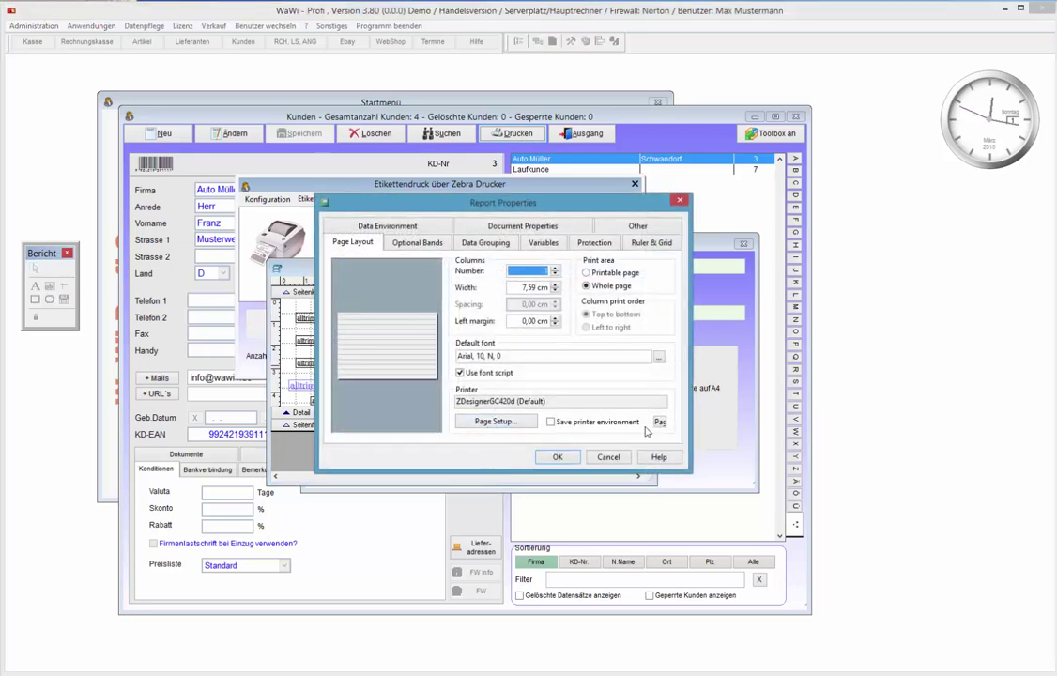
- Assign the ZDesignerGC420d printer to the label in the report's page layout
left_click(553, 402)
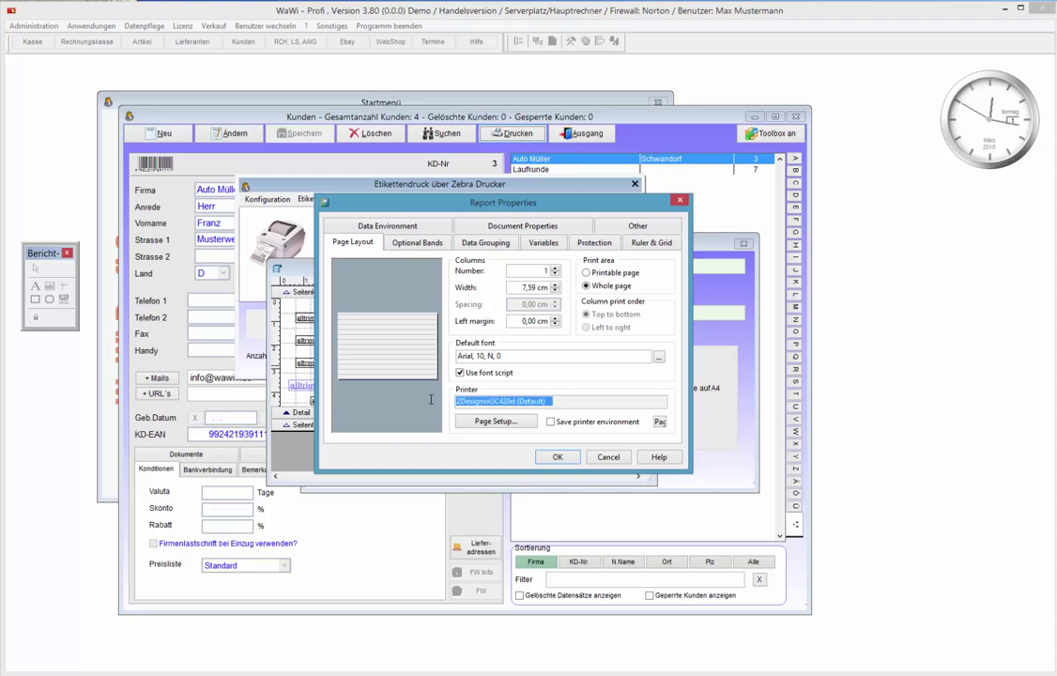
left_click(661, 422)
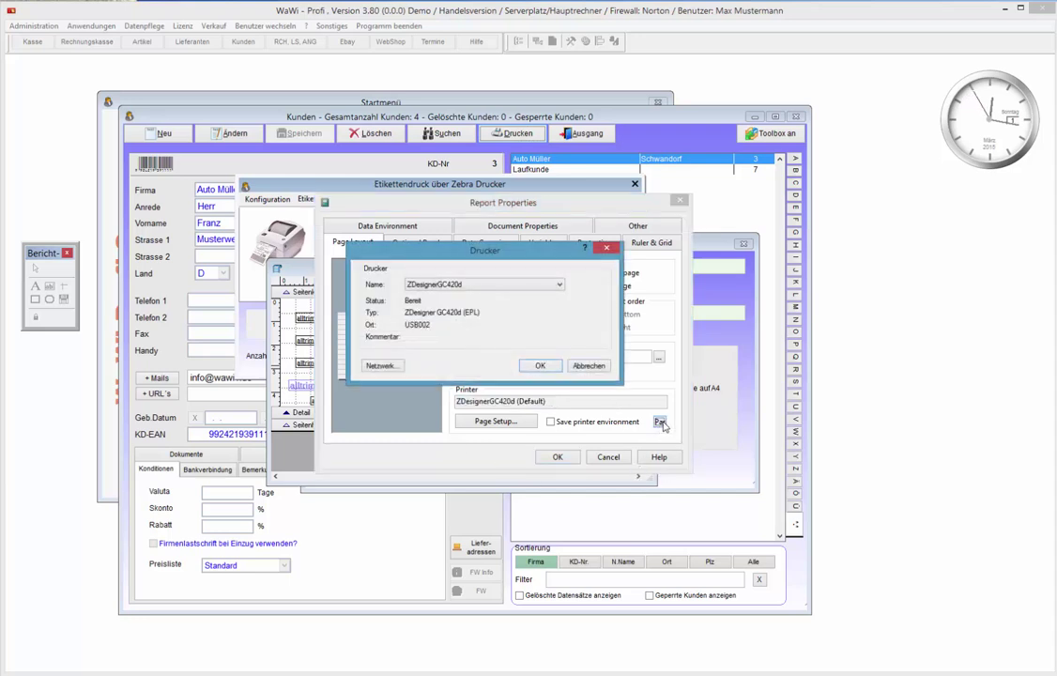
left_click(448, 283)
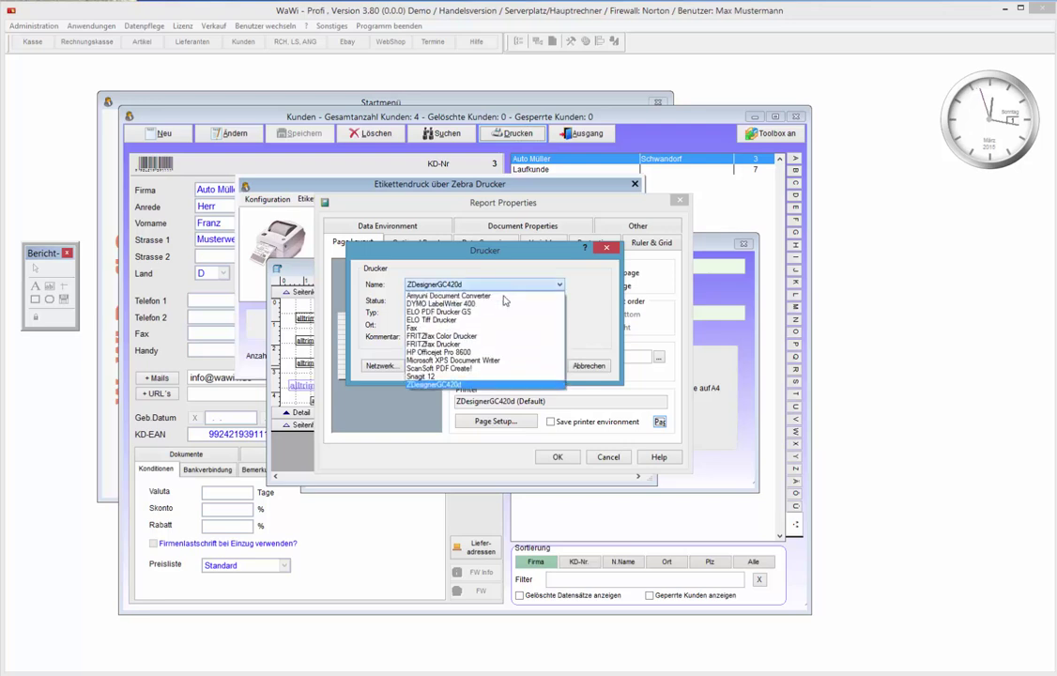
left_click(487, 384)
left_click(549, 367)
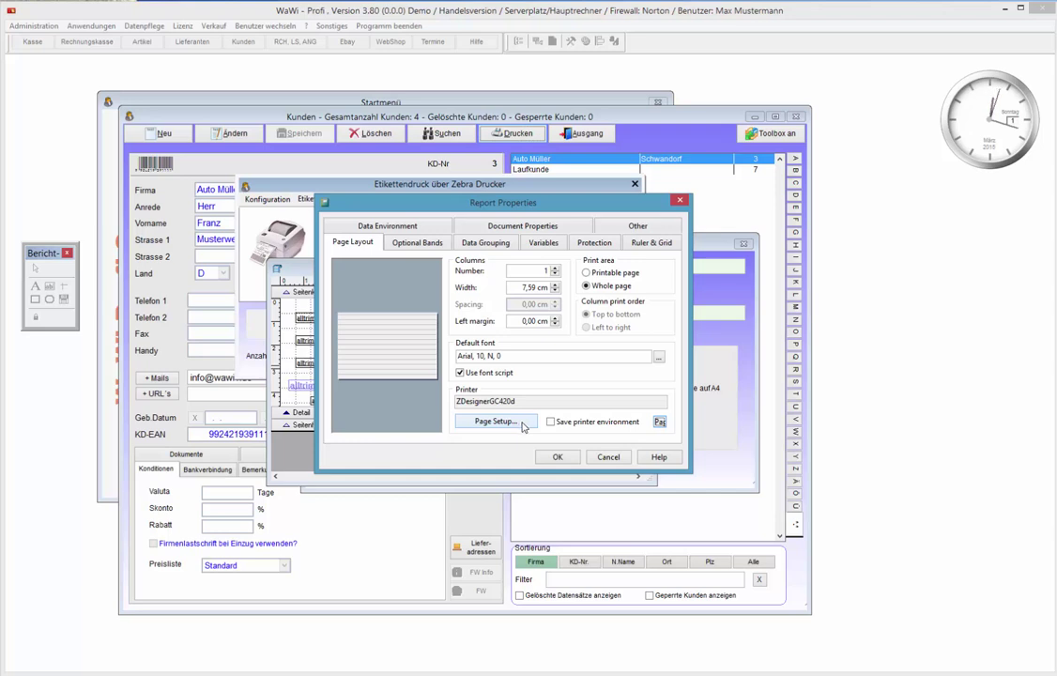
- Try the User defined paper size in the page setup, and set the size to 76x51mm
left_click(523, 422)
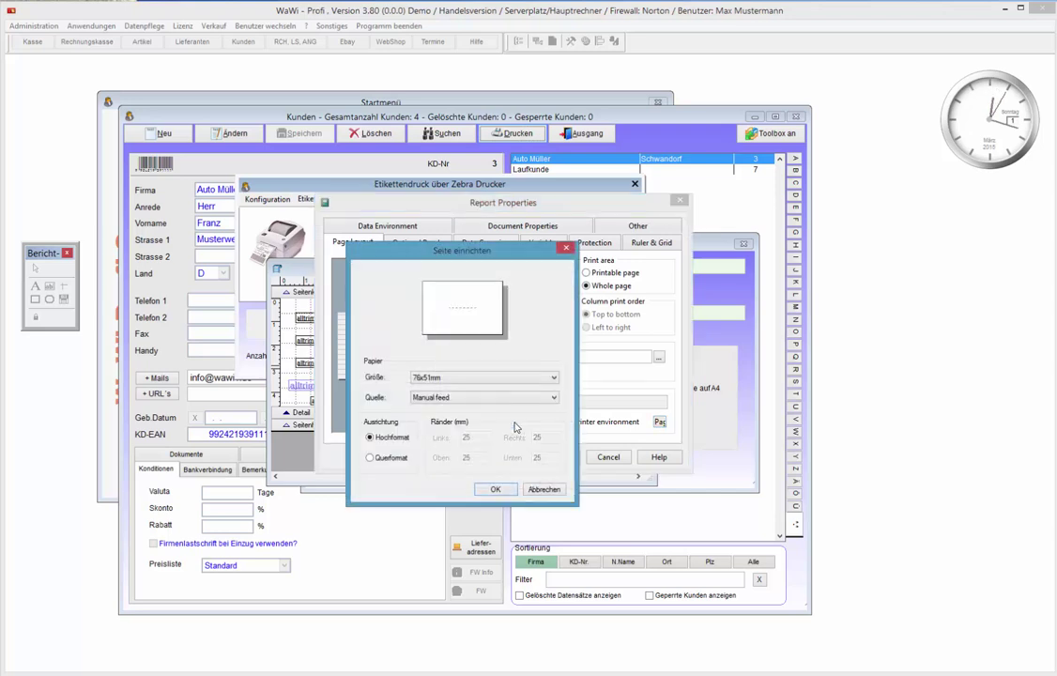
left_click(445, 377)
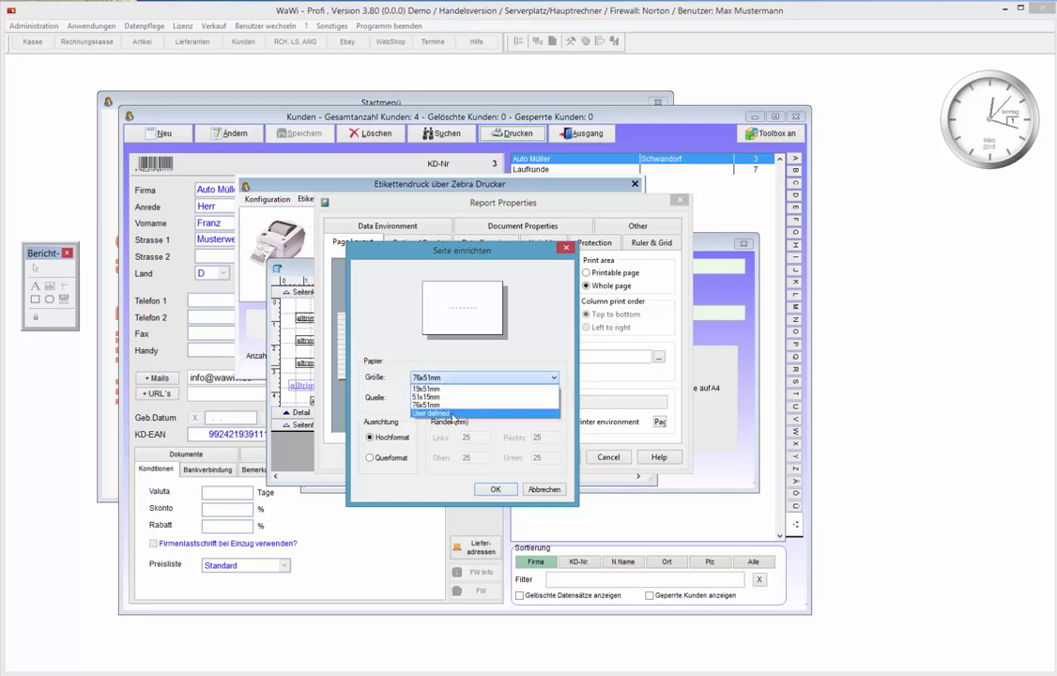
left_click(448, 413)
left_click(462, 376)
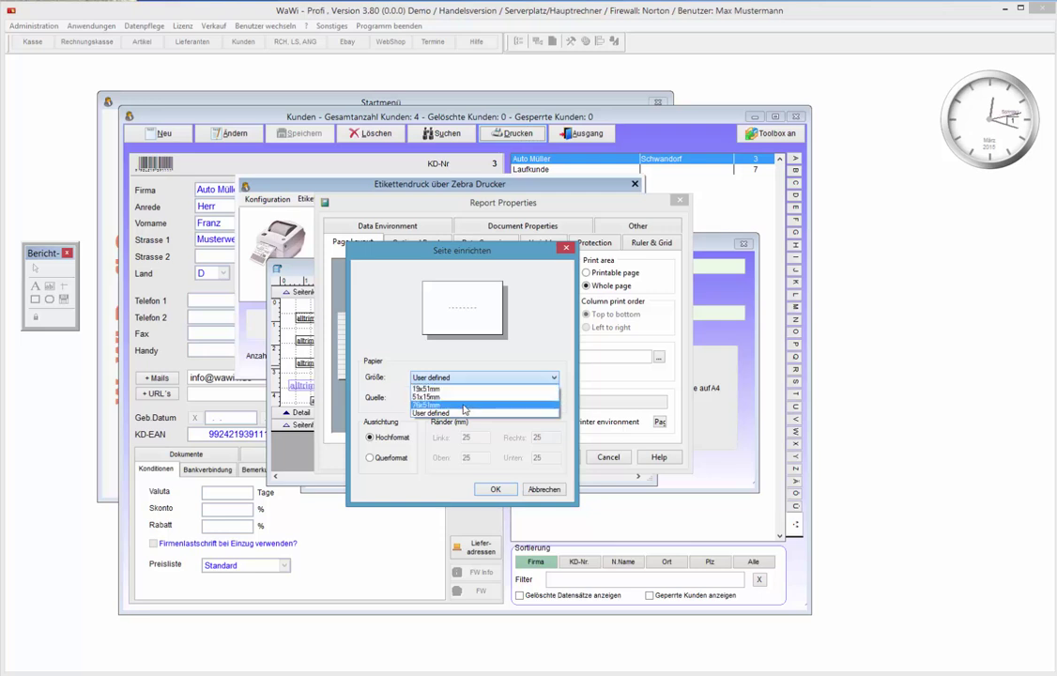
left_click(496, 261)
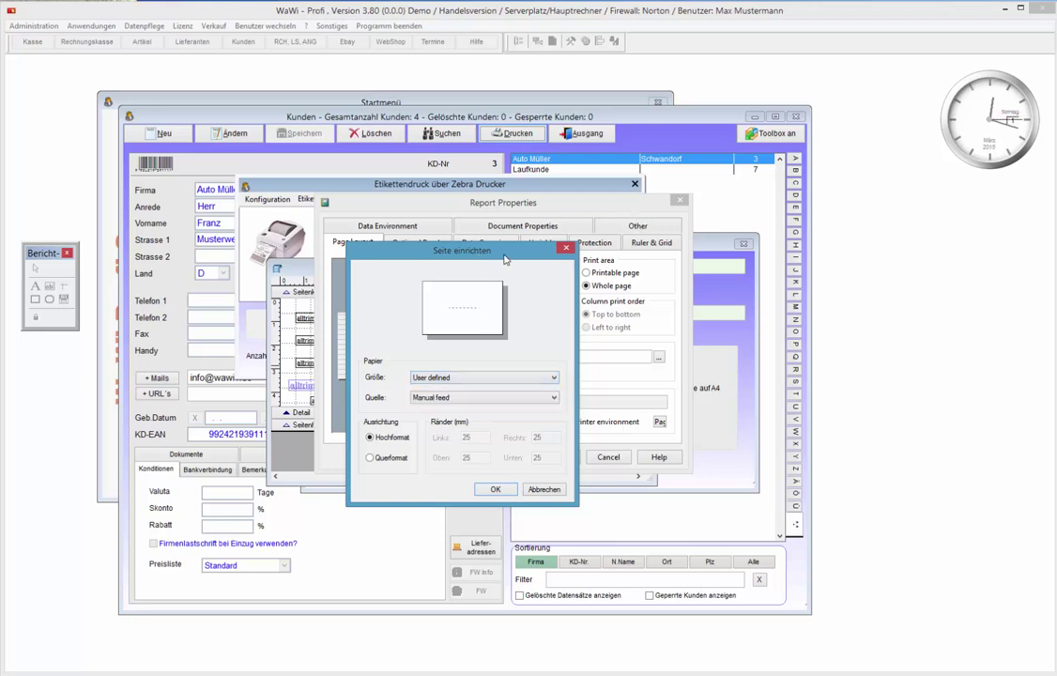
left_click_drag(504, 259, 497, 305)
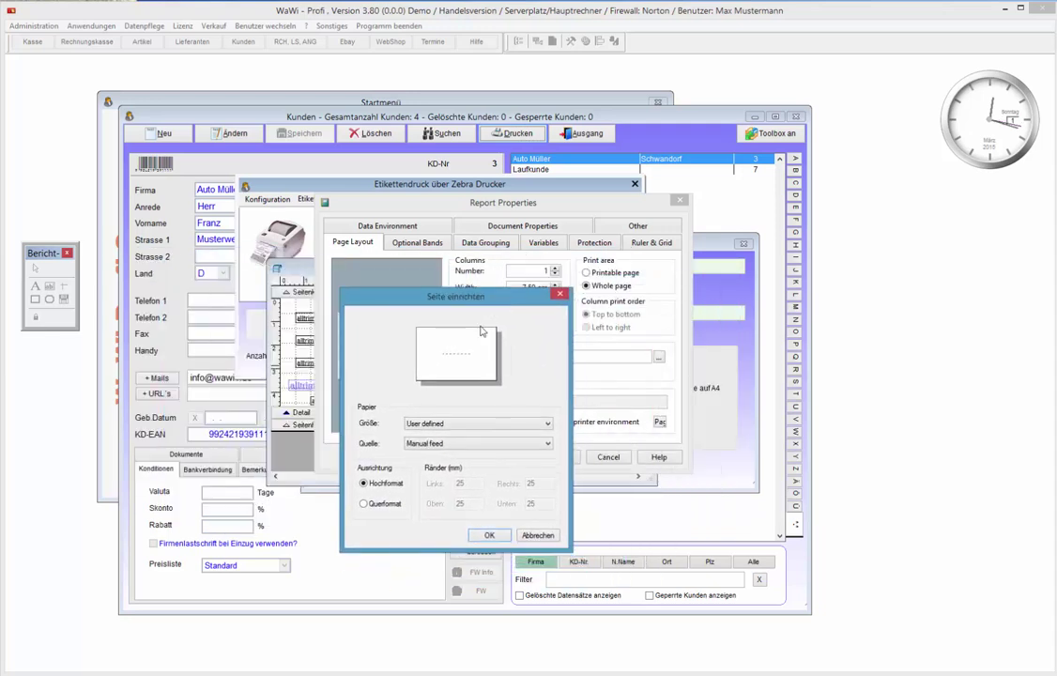
left_click(450, 424)
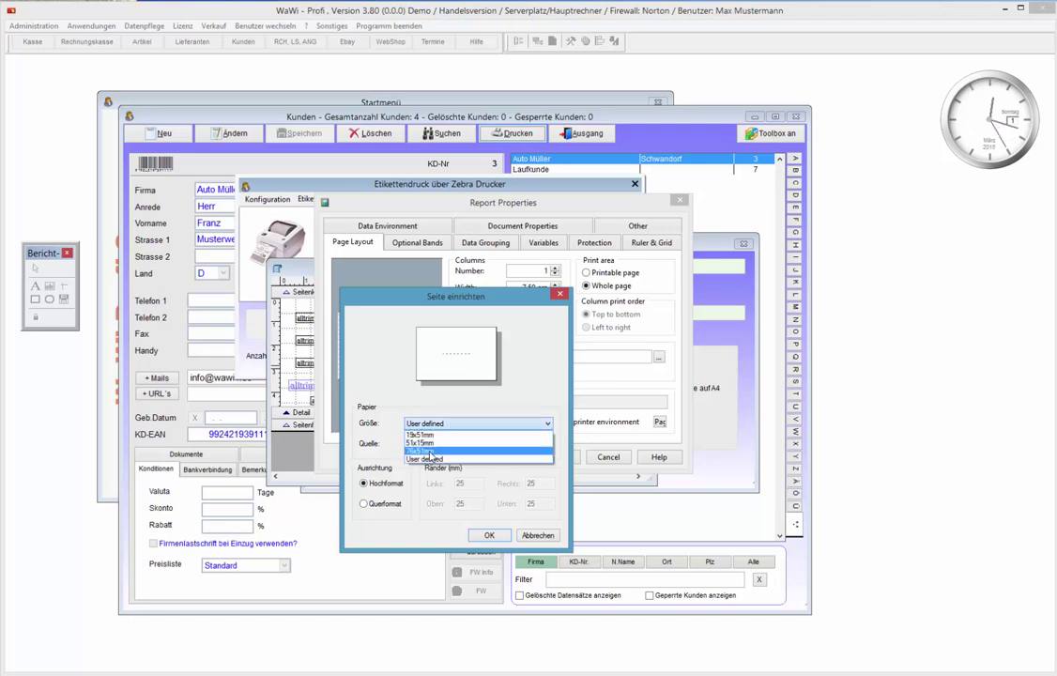
left_click(431, 452)
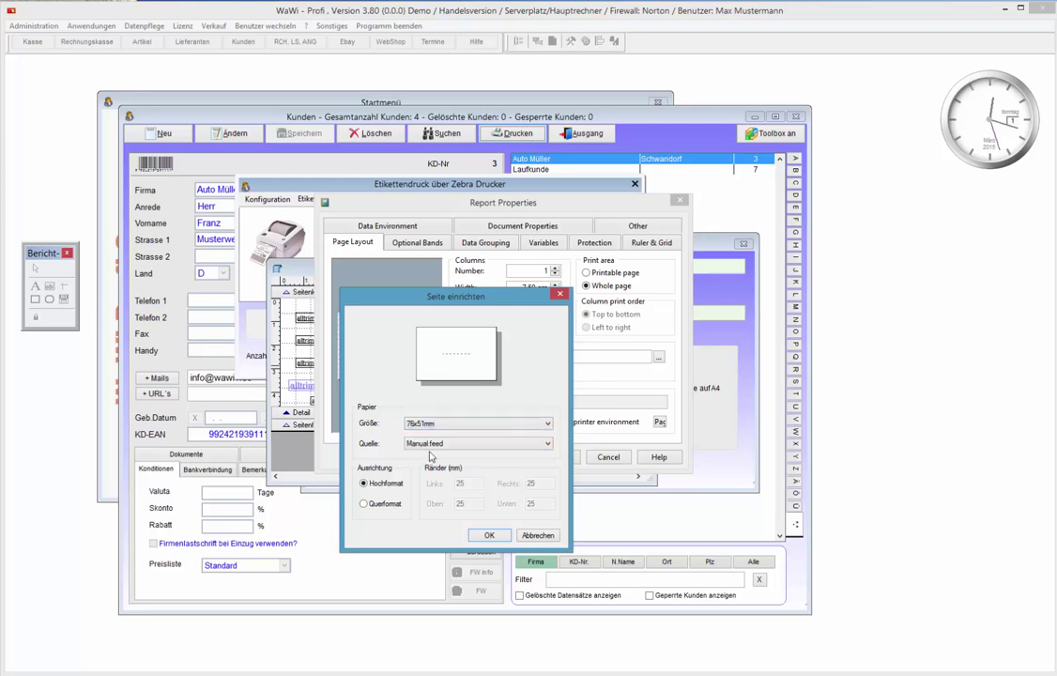
left_click(489, 535)
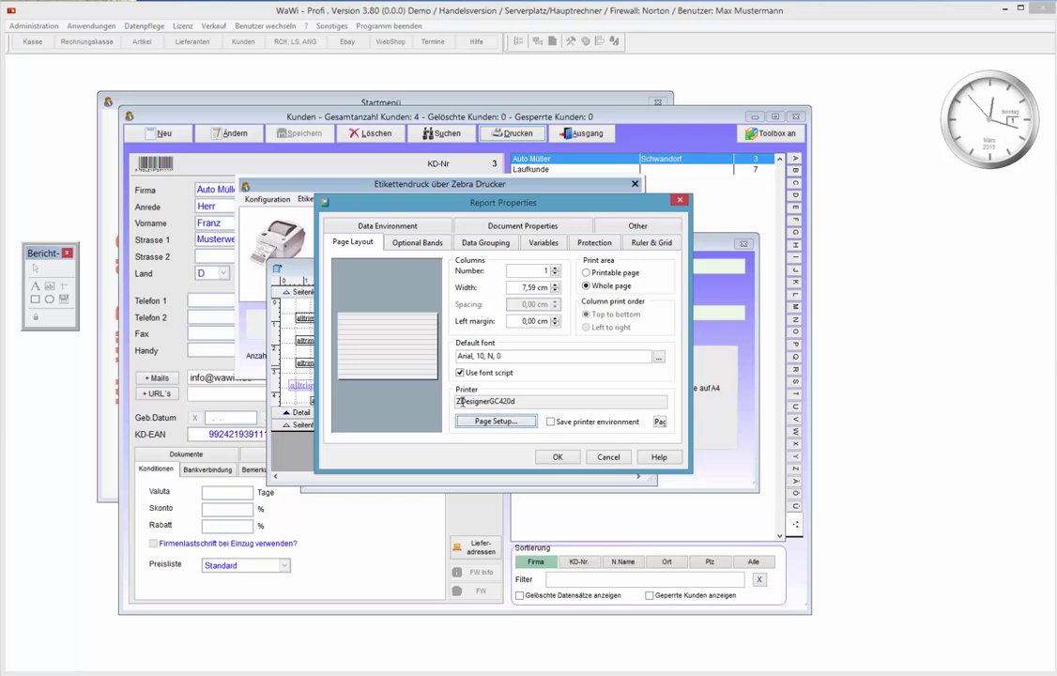
- Switch Save printer environment on and back off, and confirm the report properties
left_click(553, 423)
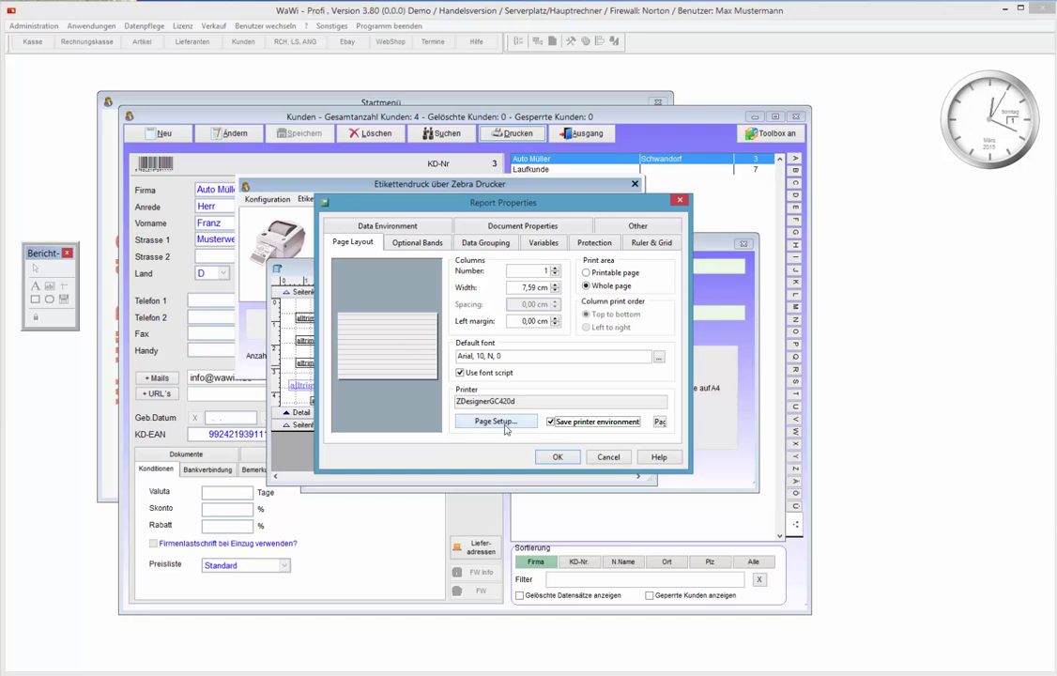
left_click(551, 421)
left_click(553, 455)
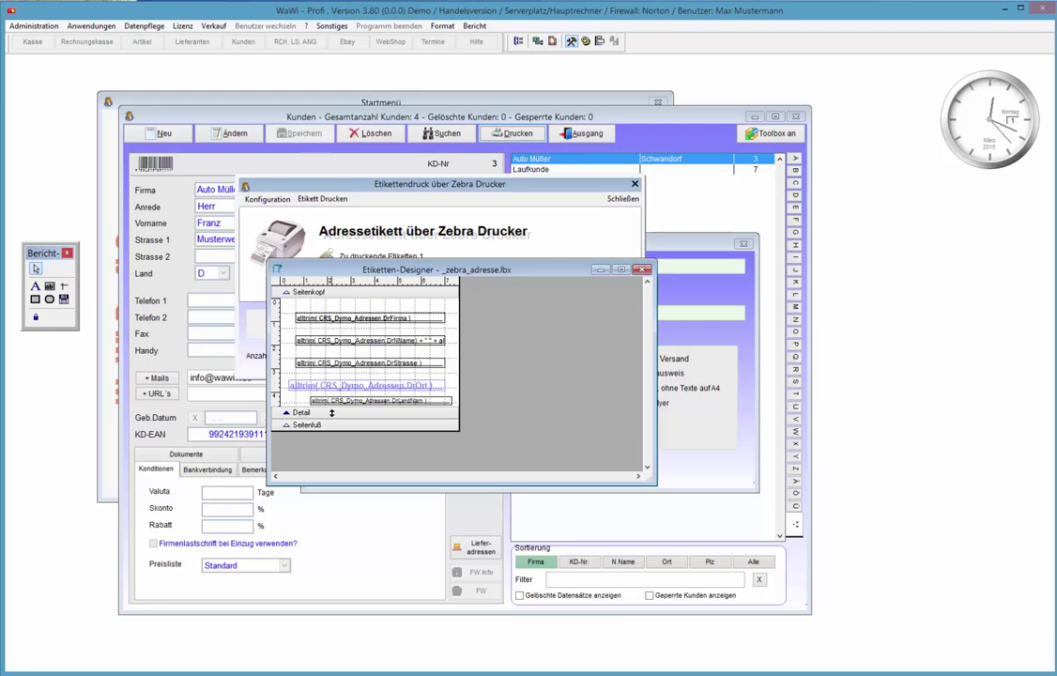
- Set the Detail band's height to 5,1 cm
double_click(331, 413)
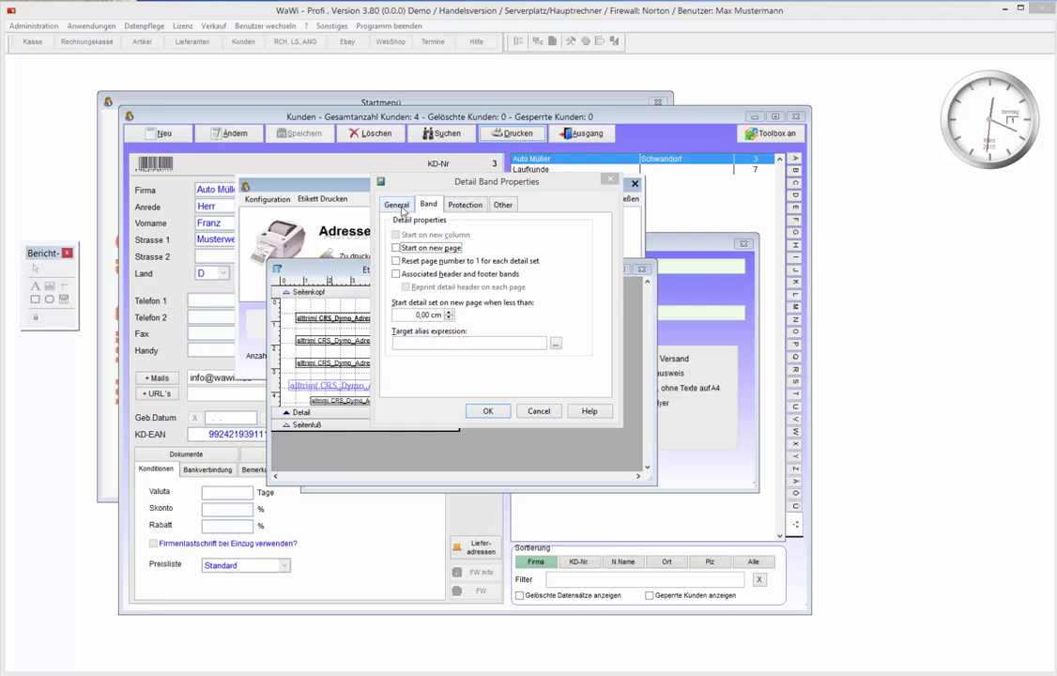
left_click(402, 209)
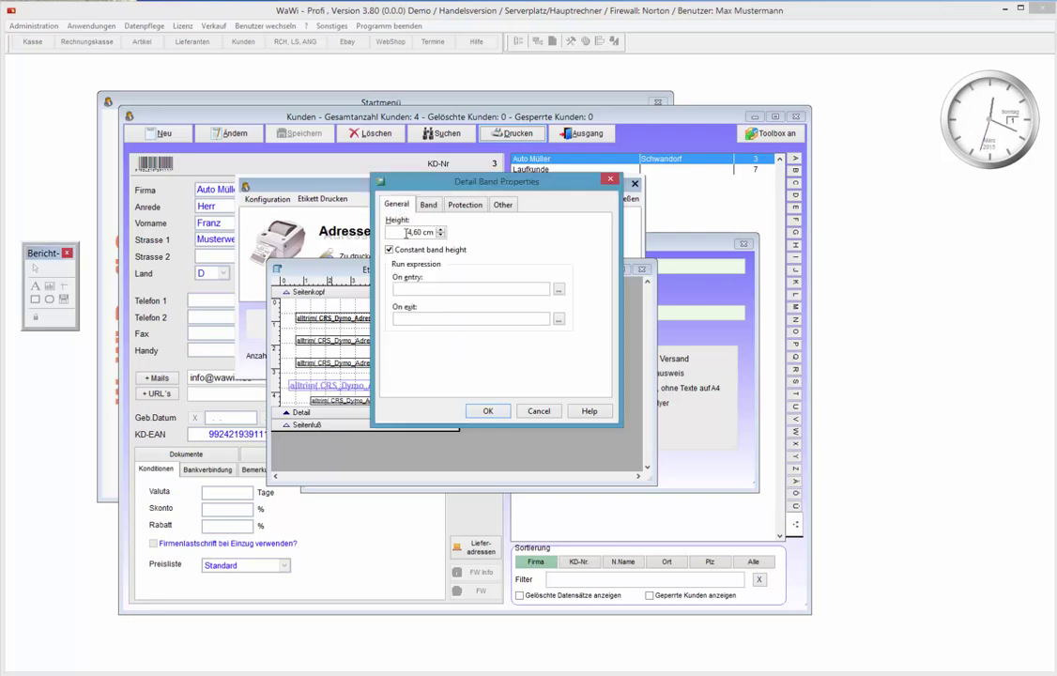
left_click_drag(406, 231, 433, 231)
type("5,1")
left_click(485, 411)
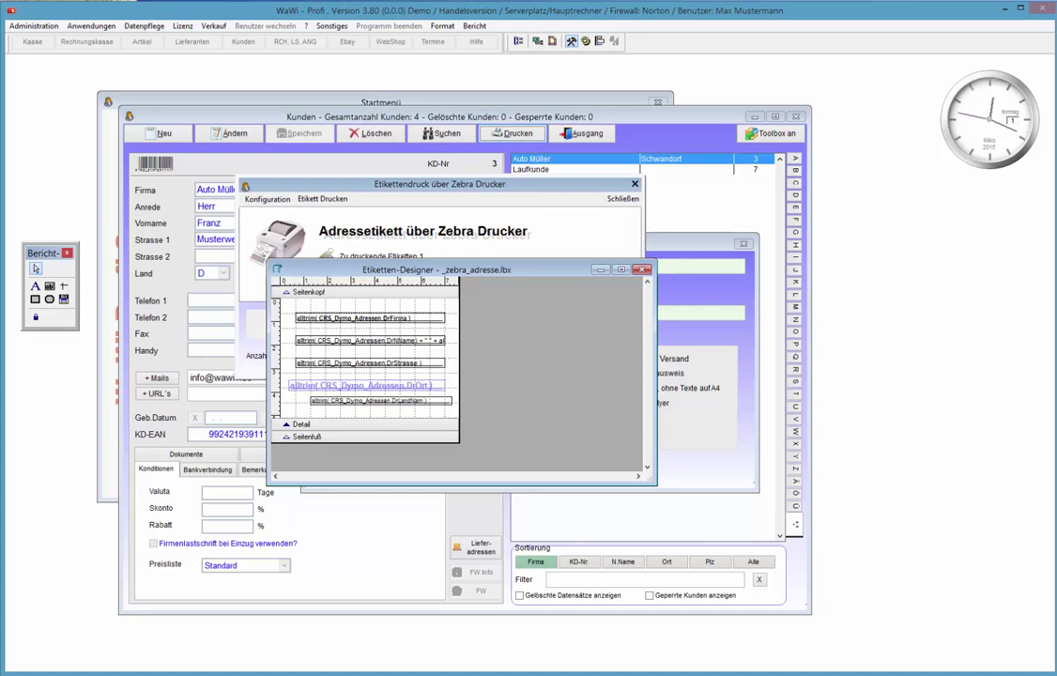
- Move the company field up and slightly left, and the name field up and slightly right on the label
left_click(387, 318)
left_click_drag(387, 319, 385, 309)
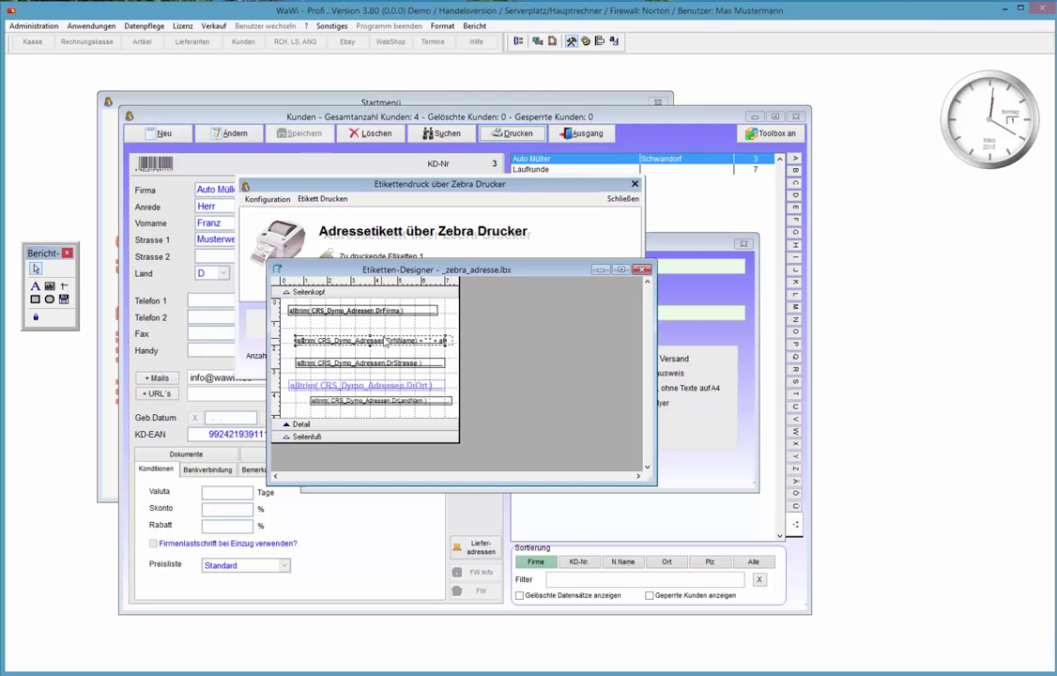
left_click_drag(378, 344, 381, 338)
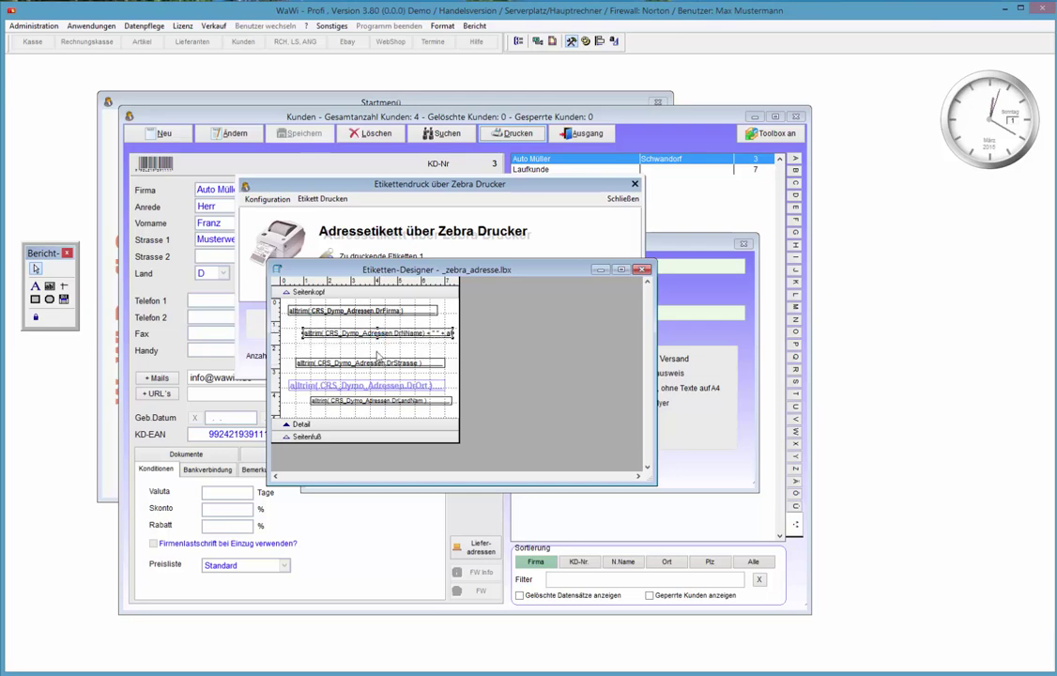
- Set the name field's font size to 10, and align its left edge with the street field below
double_click(381, 339)
left_click(434, 215)
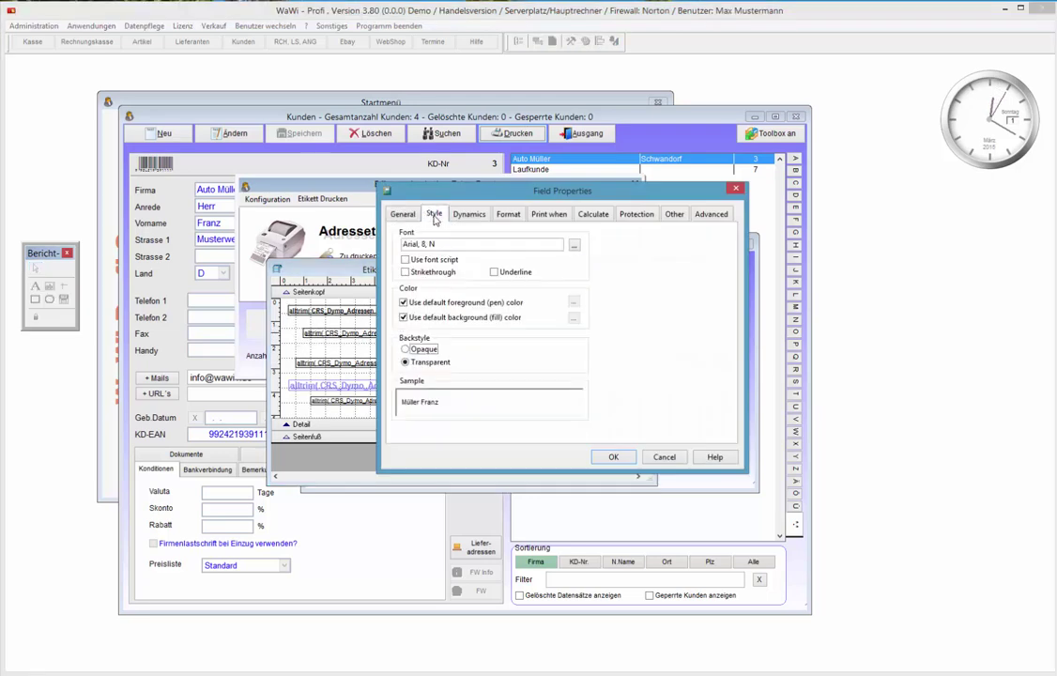
left_click(574, 244)
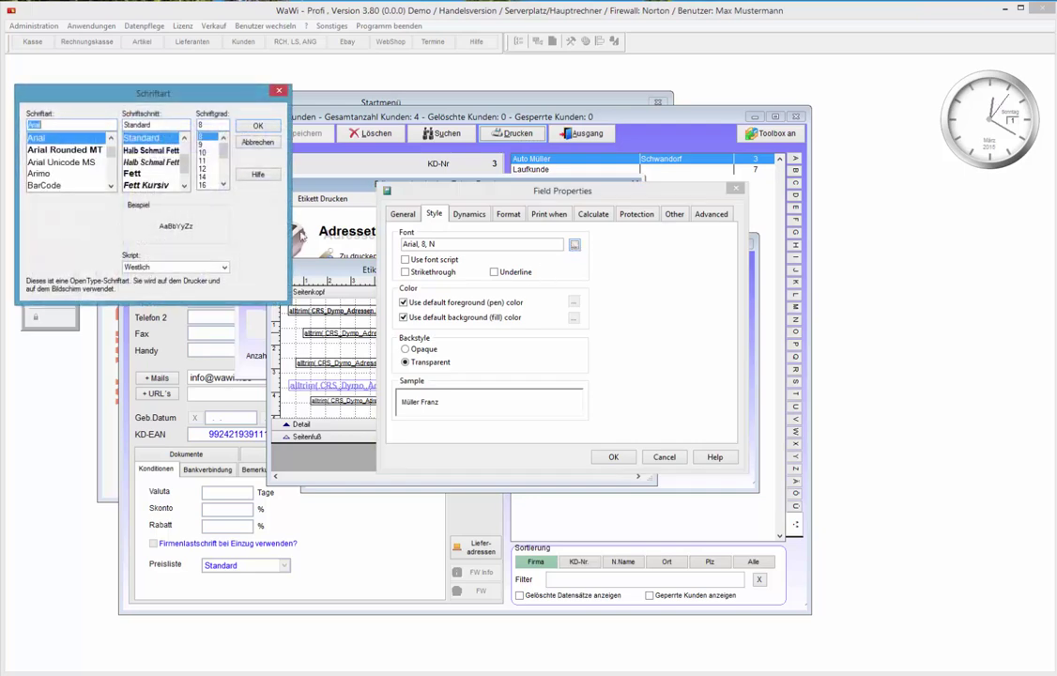
left_click(202, 152)
left_click(257, 125)
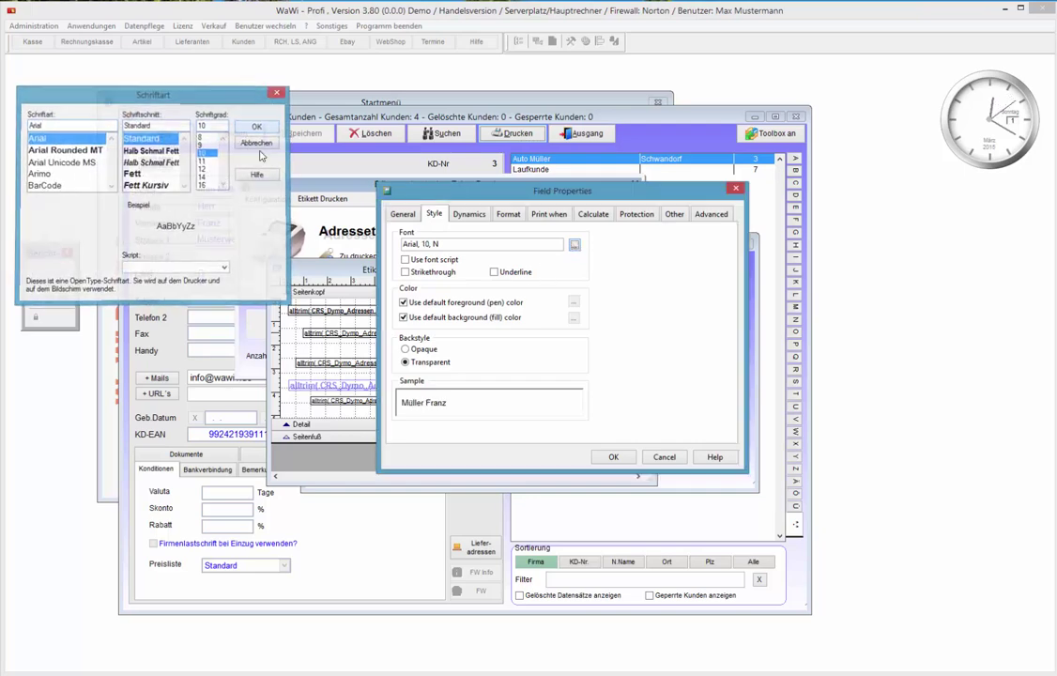
left_click(613, 456)
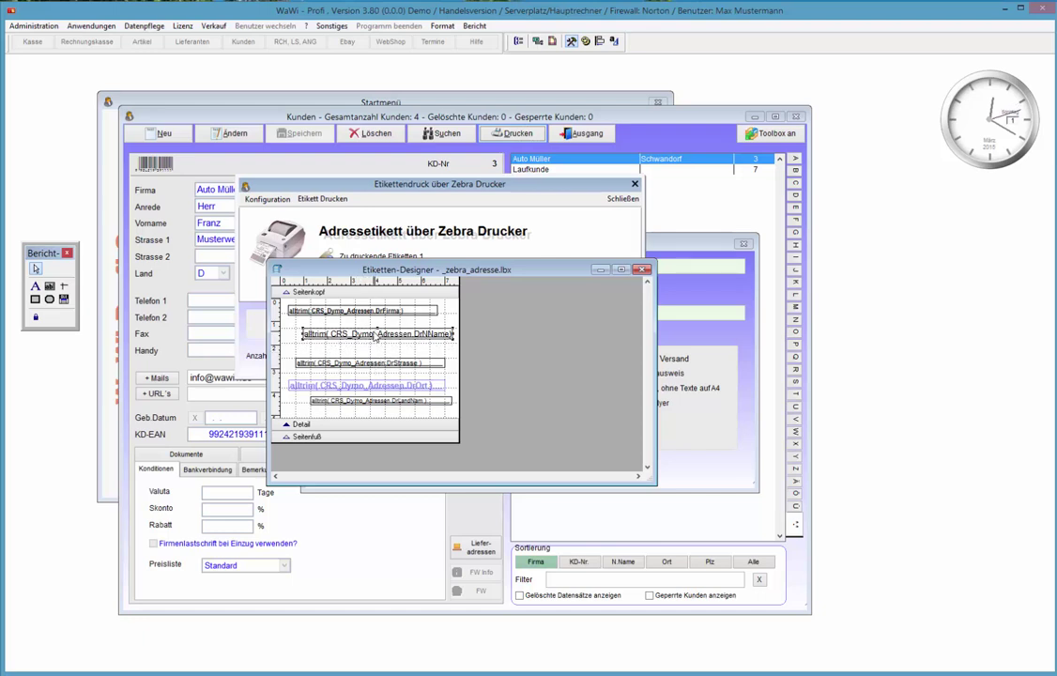
left_click_drag(366, 336, 371, 370)
left_click(358, 365)
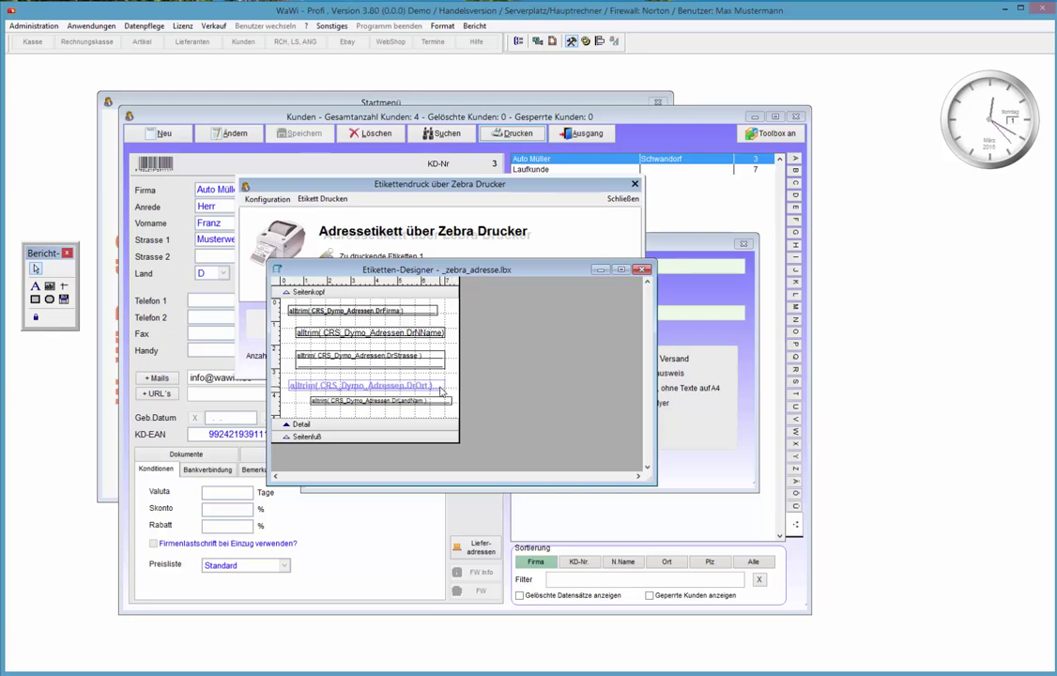
- Change the text color of the postcode and city field to red
double_click(436, 386)
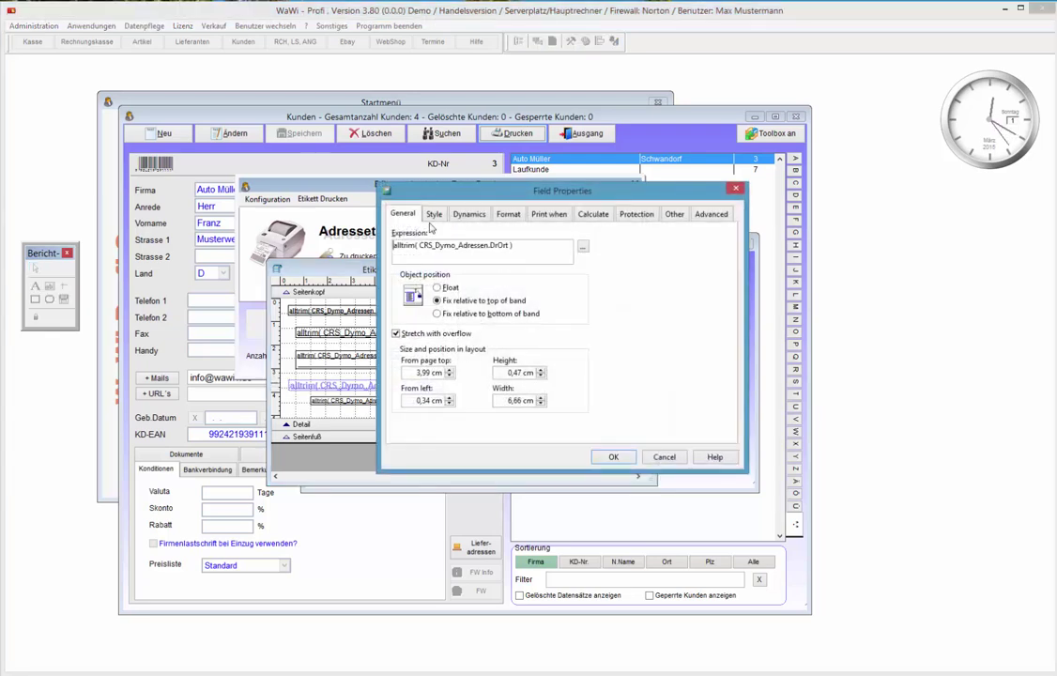
left_click(434, 214)
left_click(574, 301)
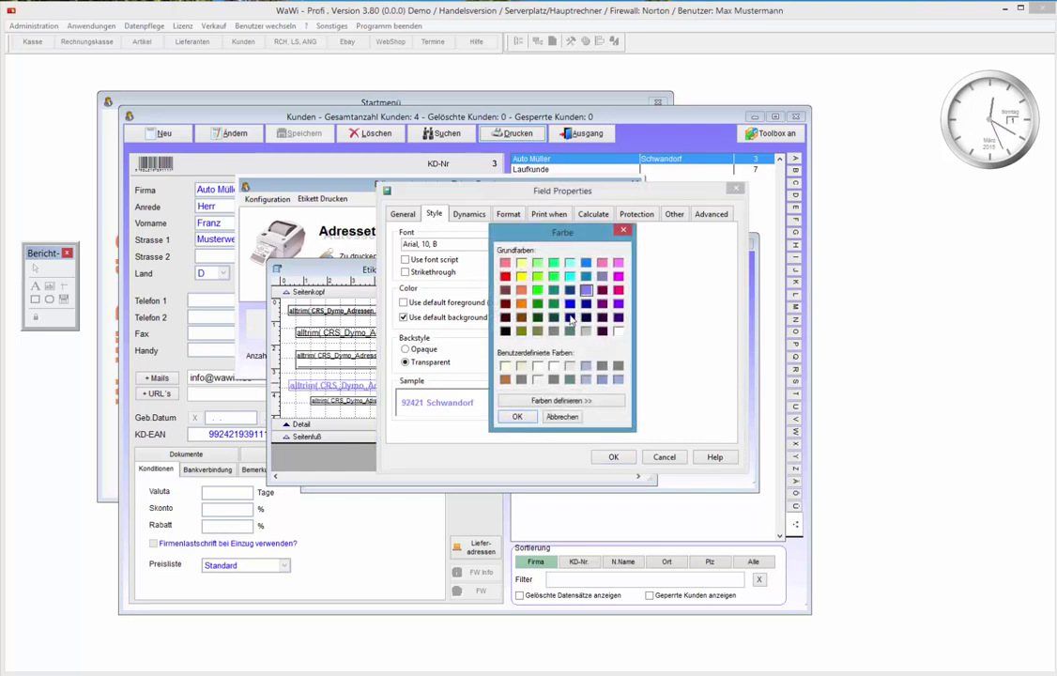
left_click(504, 276)
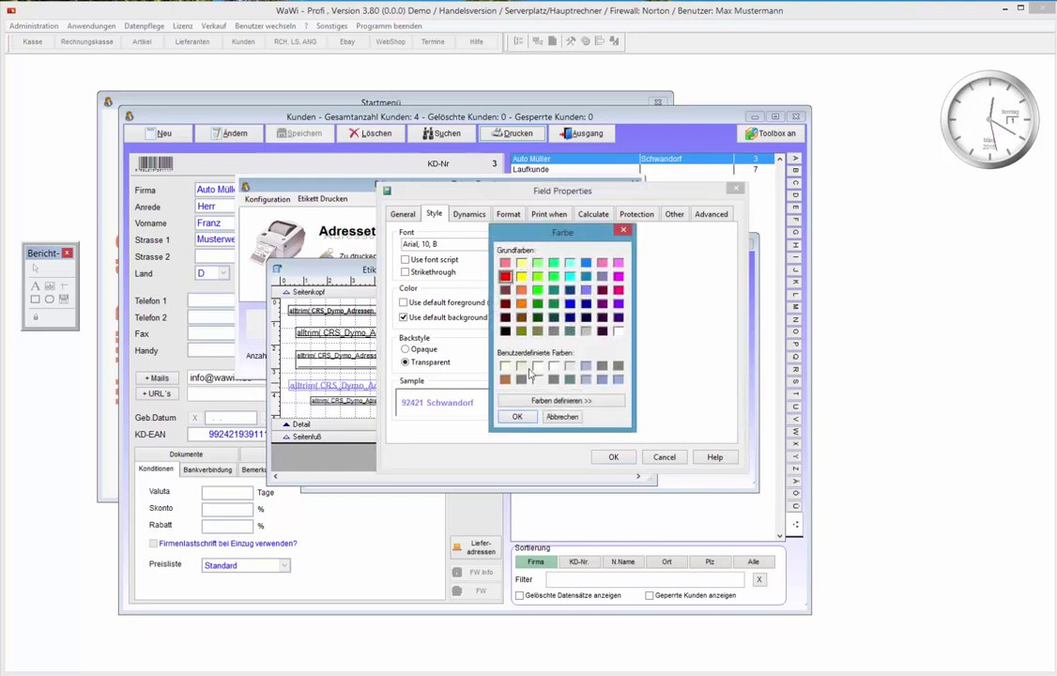
left_click(517, 416)
left_click(614, 457)
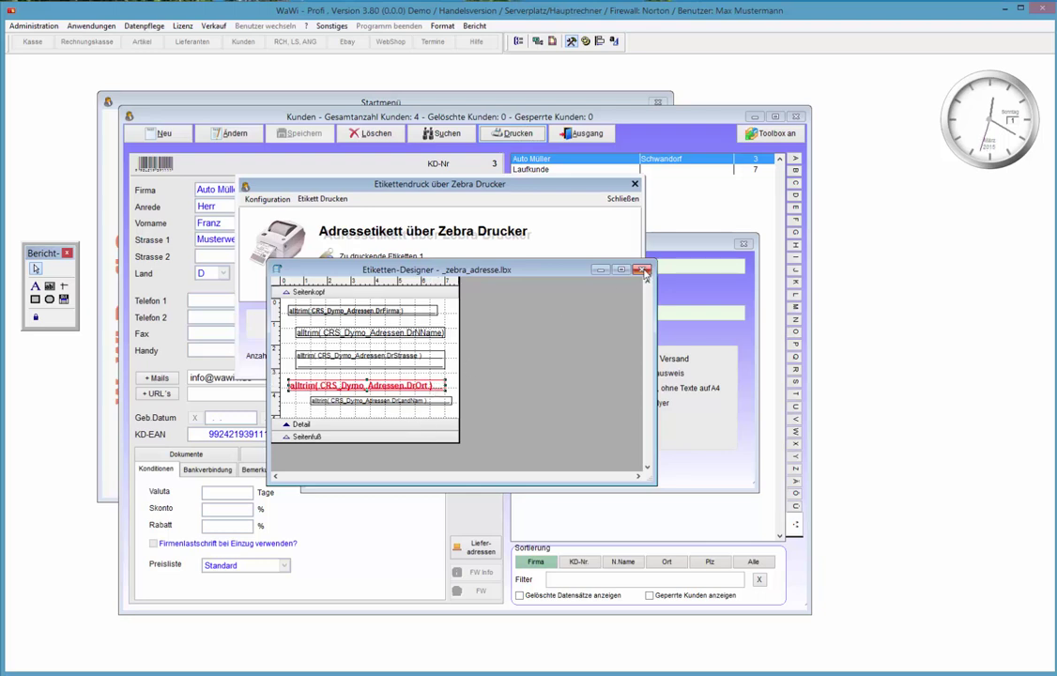
- Close the label designer with the layout changes saved, and choose _ZEBRA_ADRESSE.LBX as the label
left_click(644, 271)
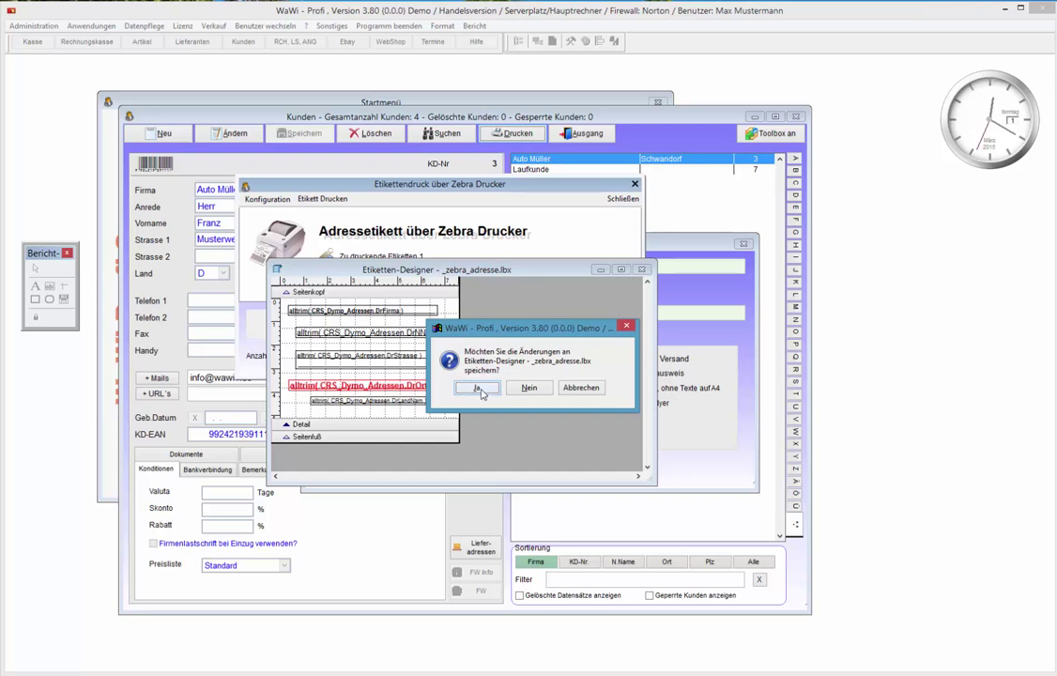
left_click(477, 388)
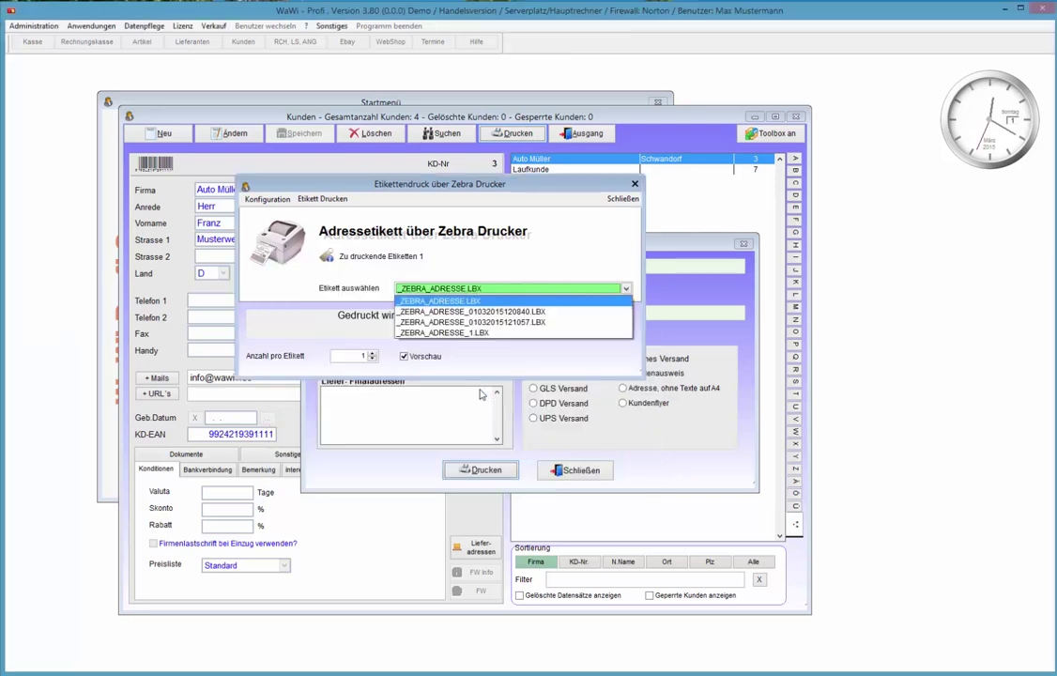
left_click(469, 301)
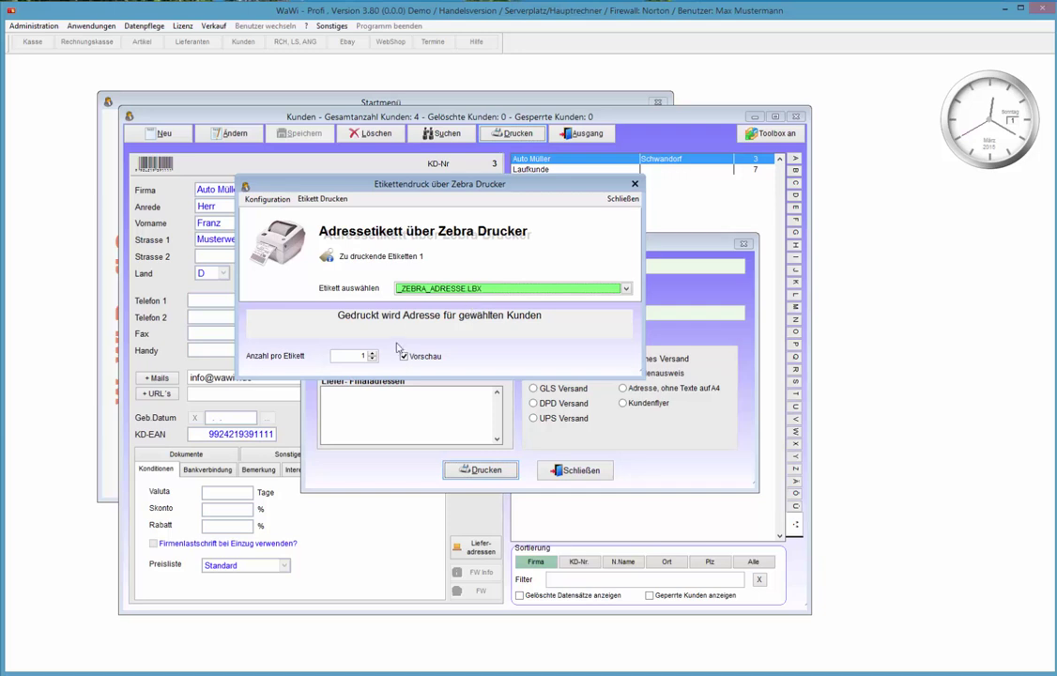
- Preview the _ZEBRA_ADRESSE.LBX address label for the selected customer, and close the preview
left_click(309, 199)
left_click(226, 184)
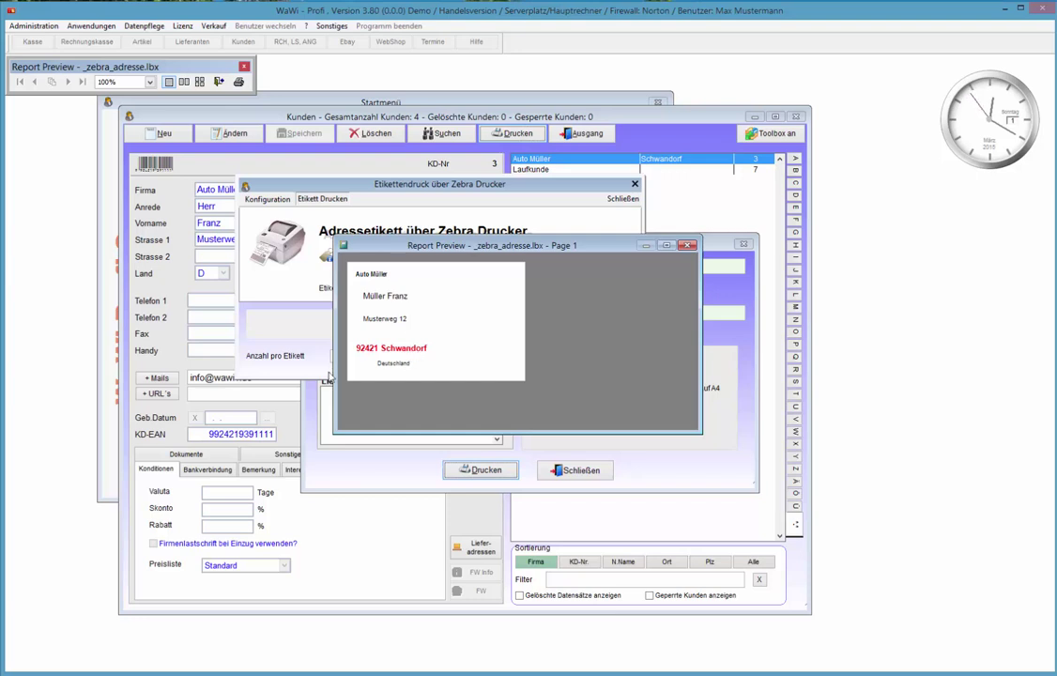
left_click(688, 246)
left_click(413, 299)
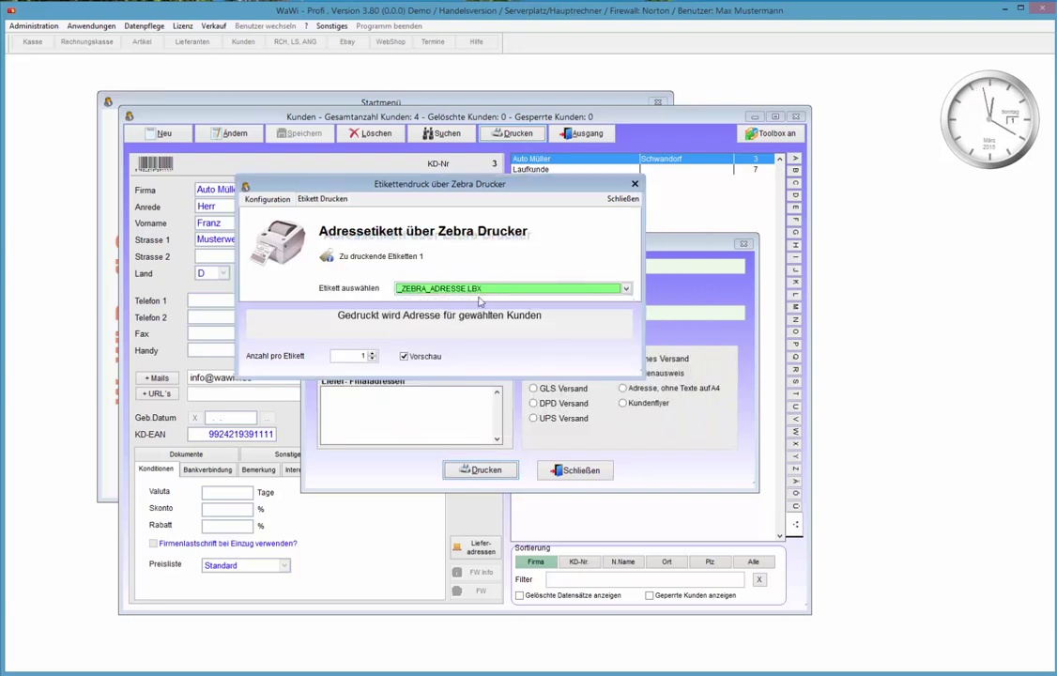
- Turn off the Vorschau option and print one address label directly
left_click(403, 358)
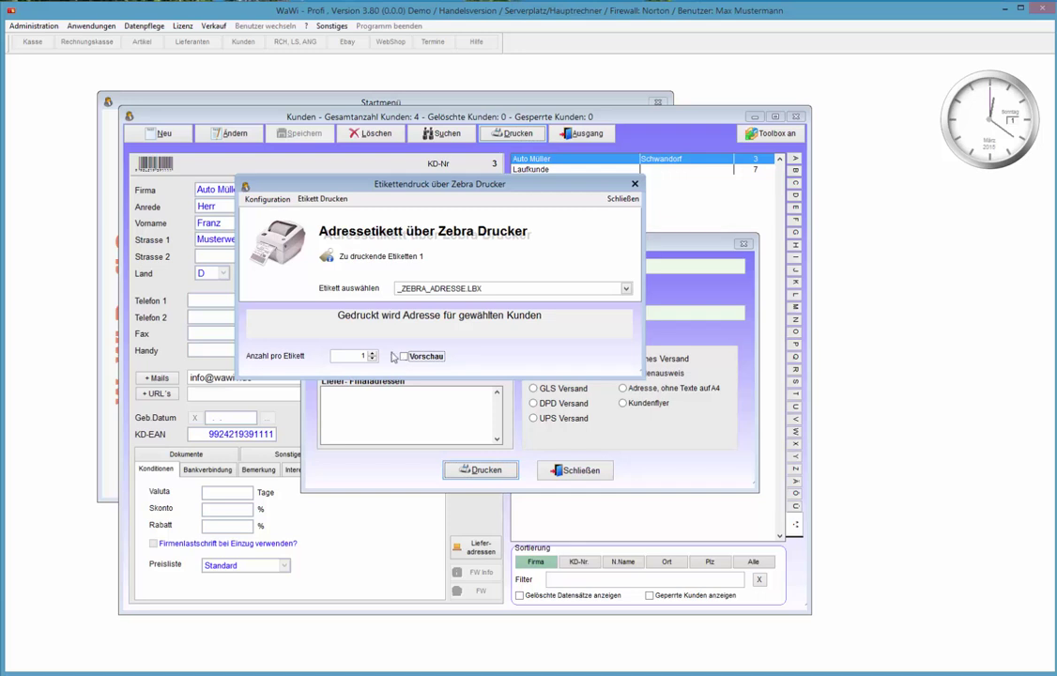
left_click(323, 200)
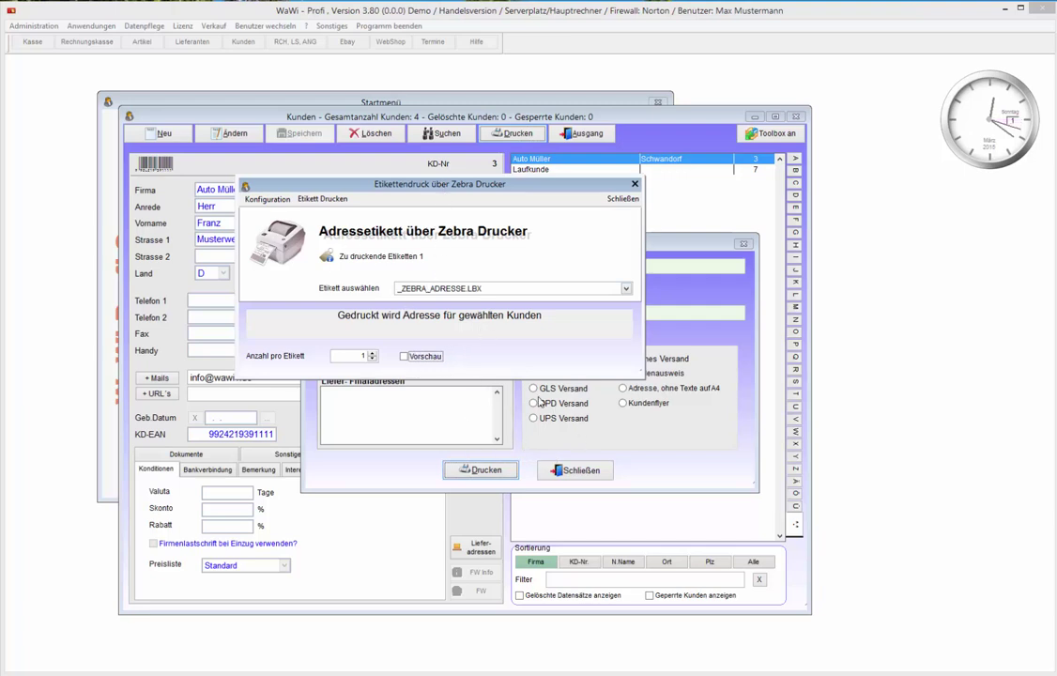
left_click(372, 353)
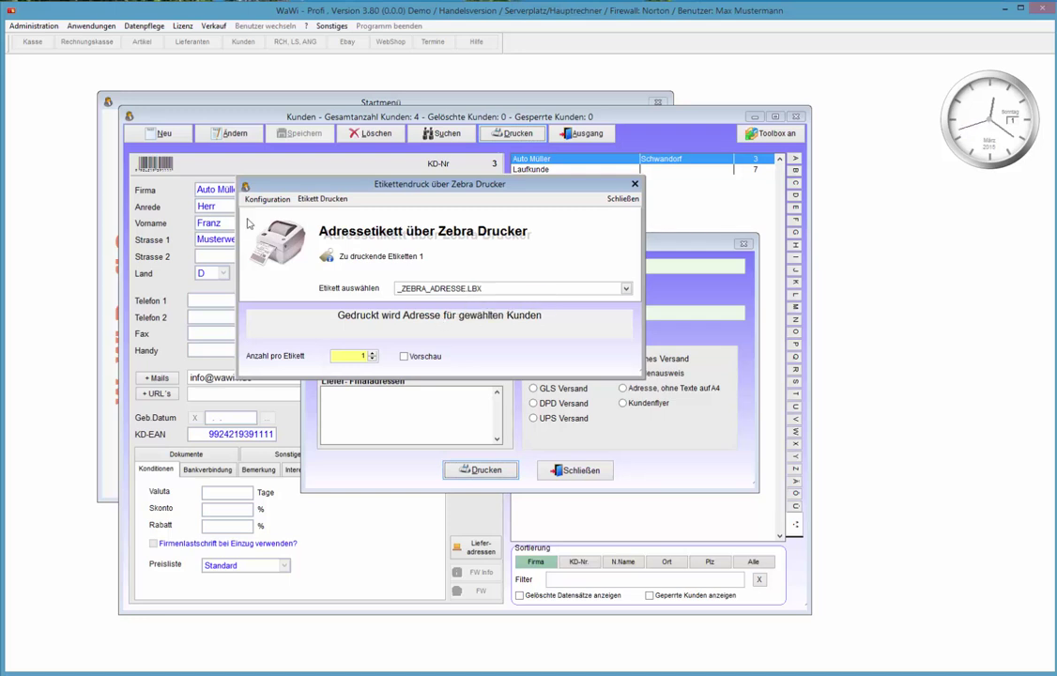
- With _ZEBRA_ADRESSE.LBX chosen, create a standard label copy, and select _ZEBRA_ADRESSE_1.LBX from the label list
left_click(438, 289)
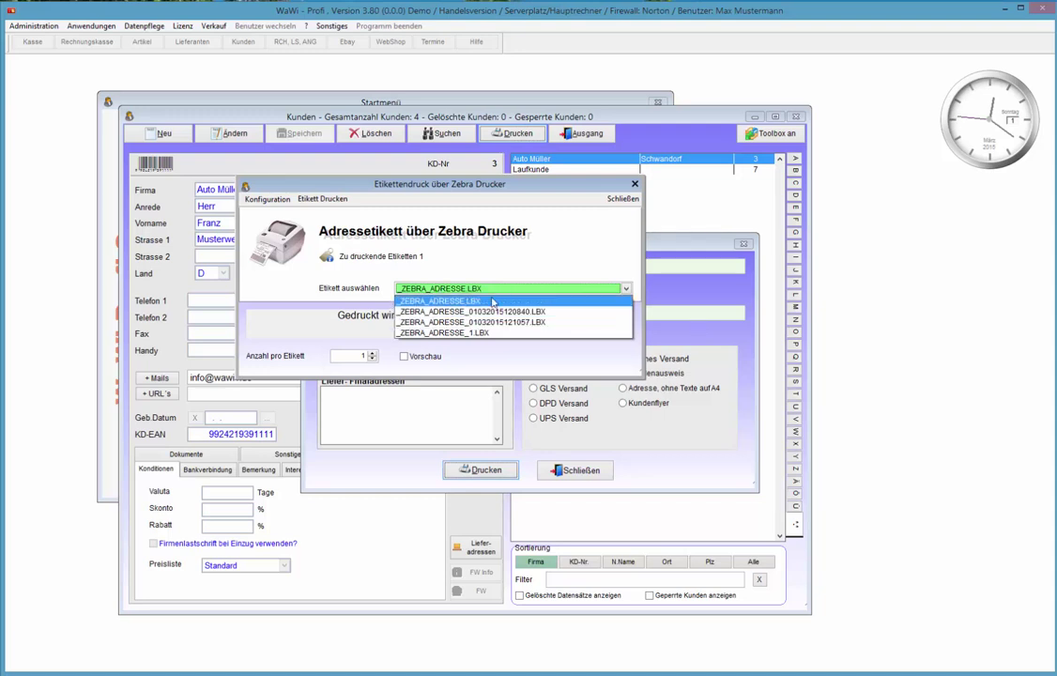
left_click(492, 301)
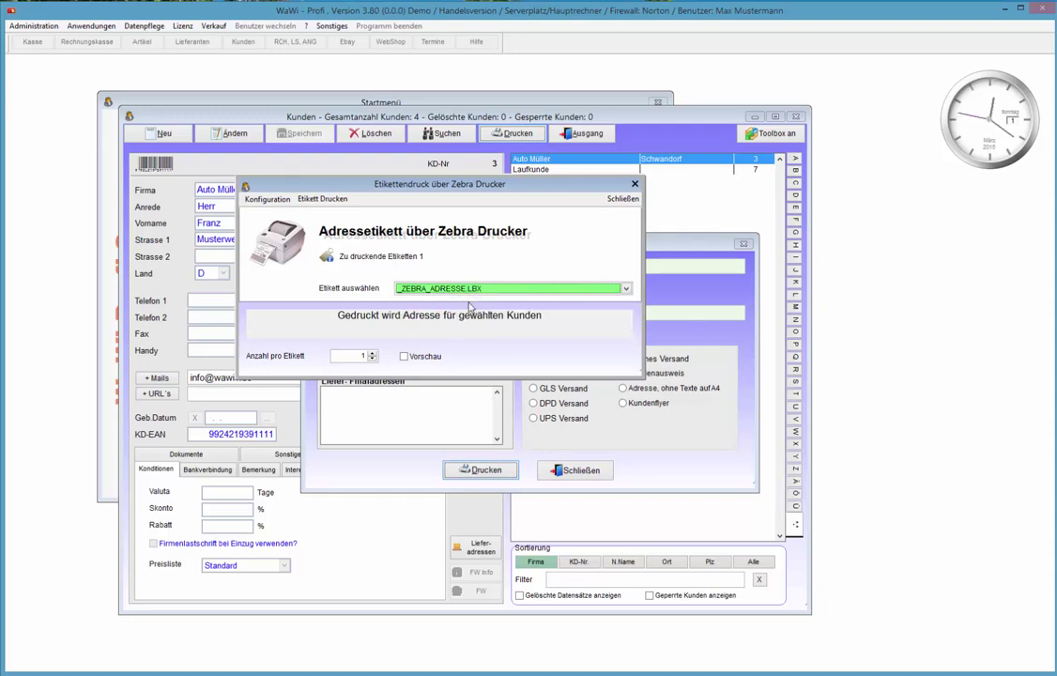
left_click(258, 200)
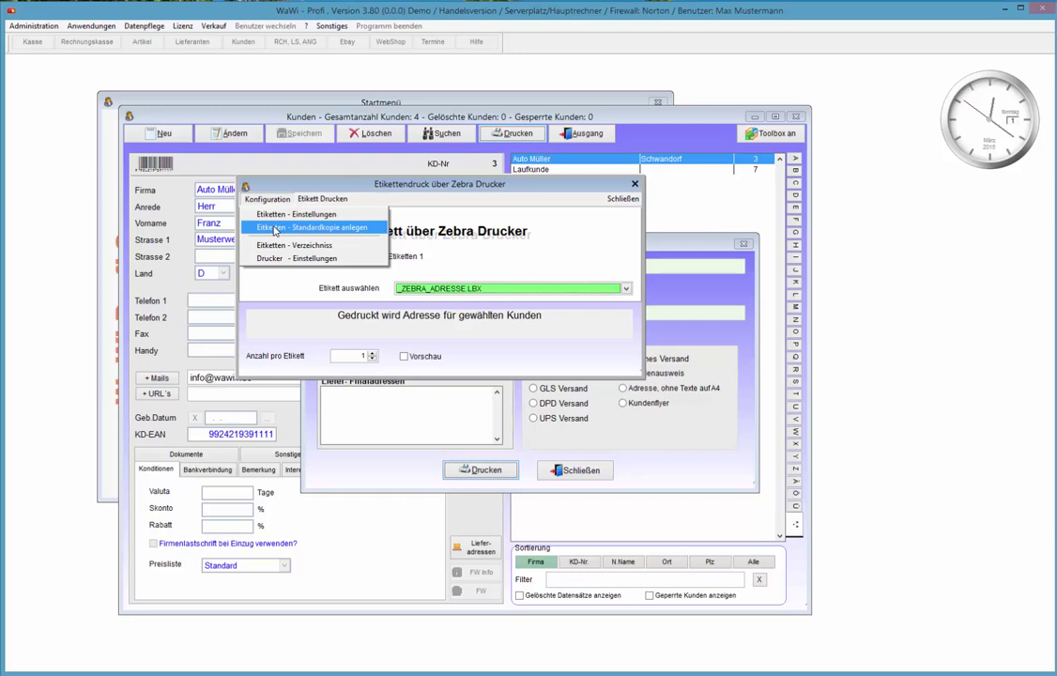
left_click(274, 228)
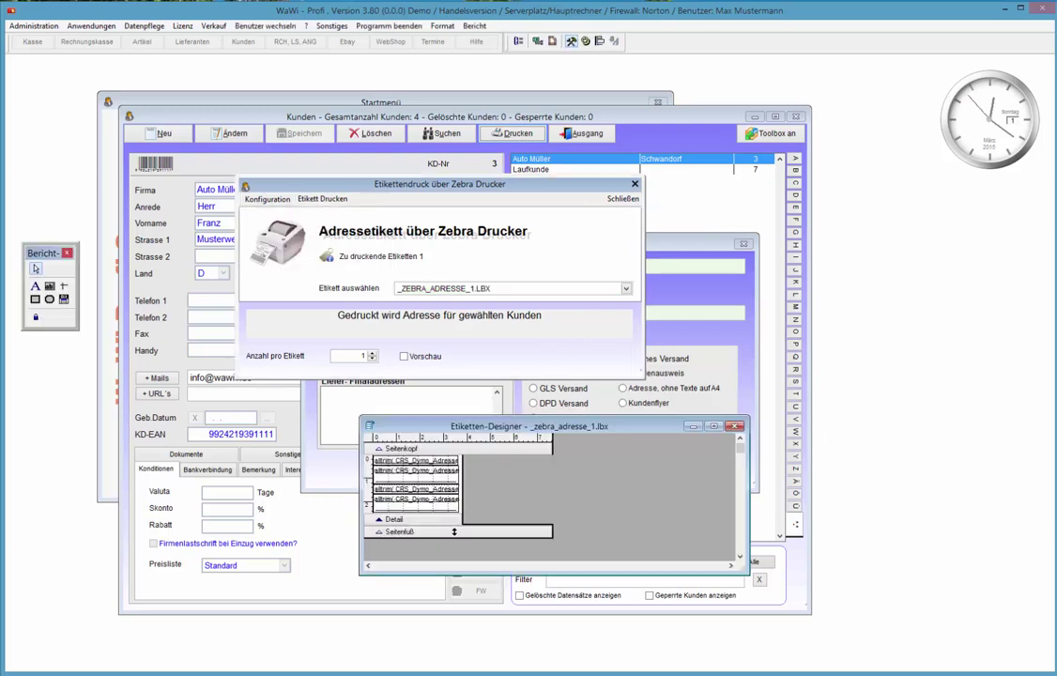
left_click(416, 260)
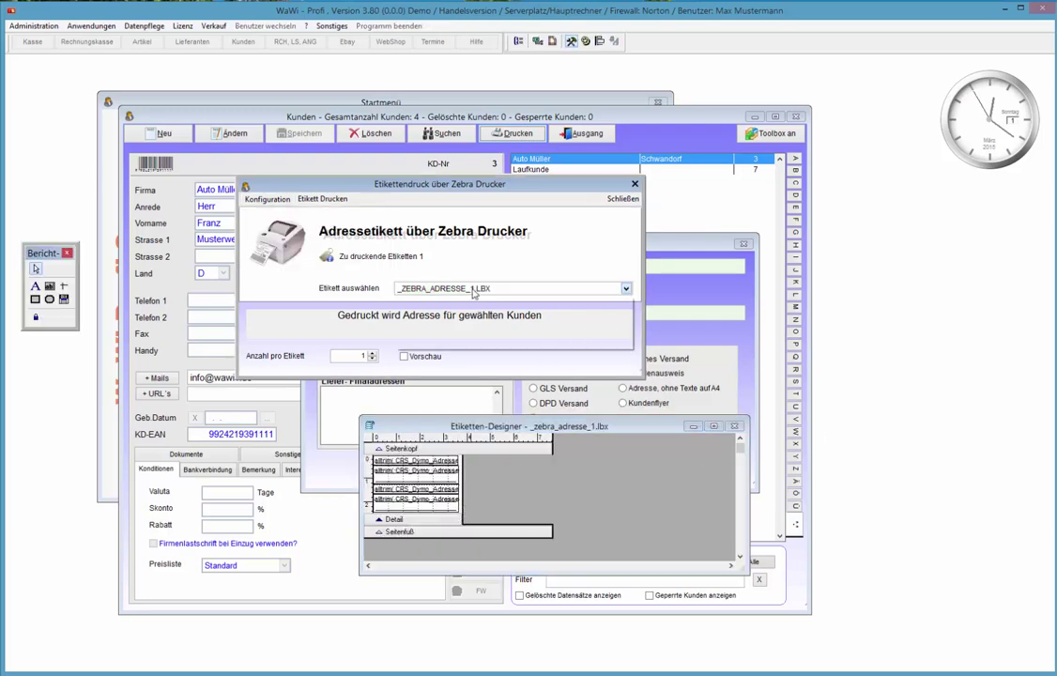
left_click(473, 291)
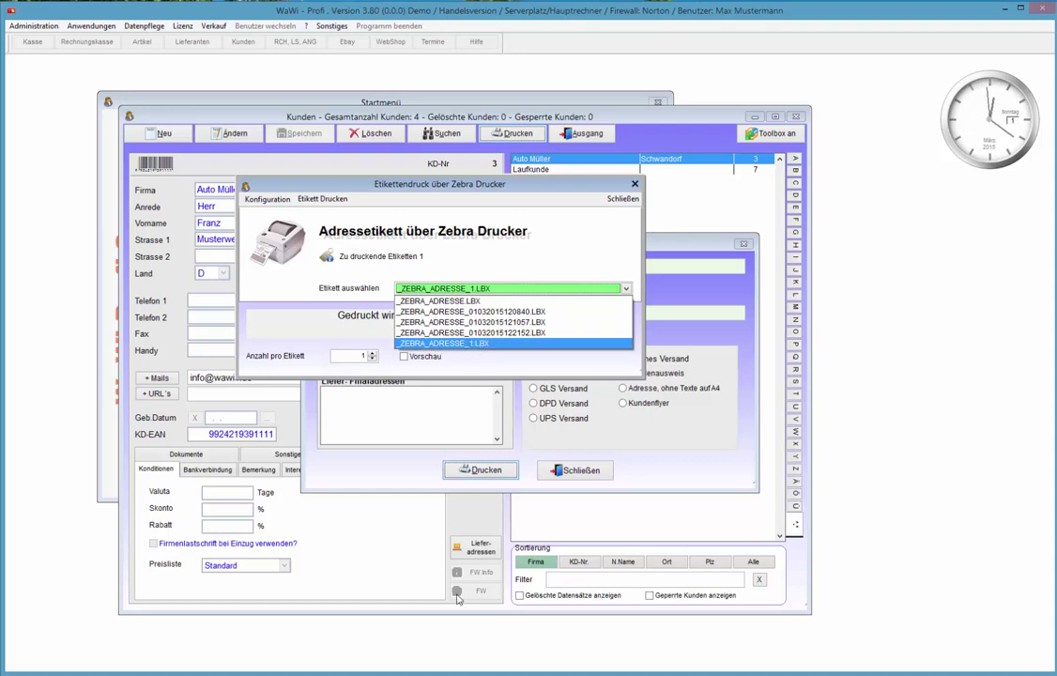
left_click(464, 343)
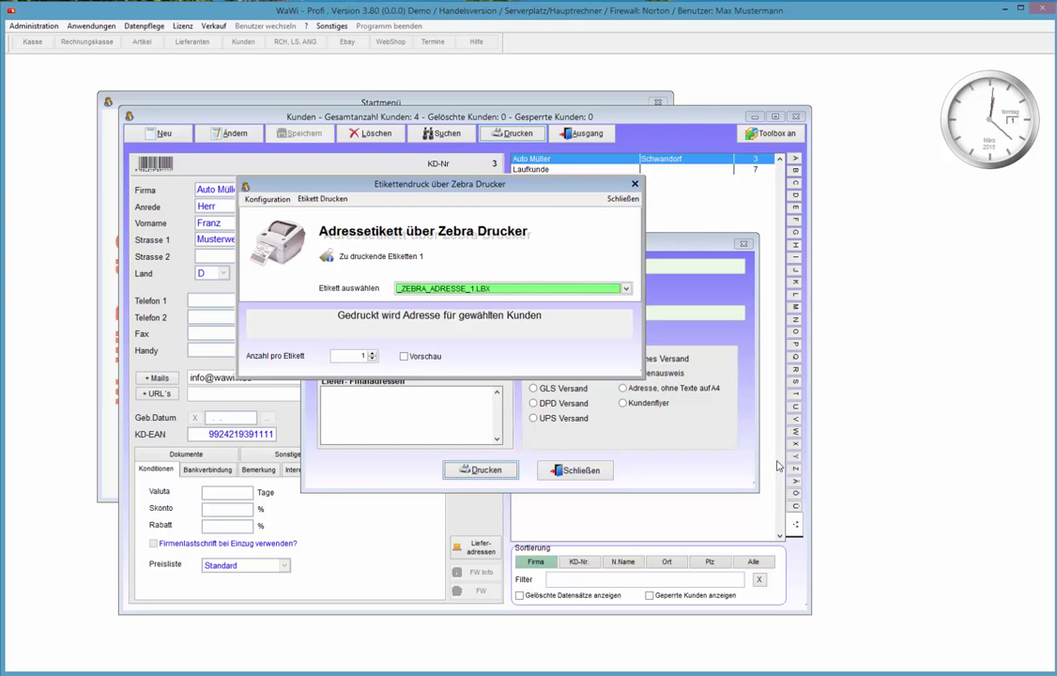
- Create another standard label copy, close the designer, and choose _ZEBRA_ADRESSE_1.LBX again
left_click(279, 200)
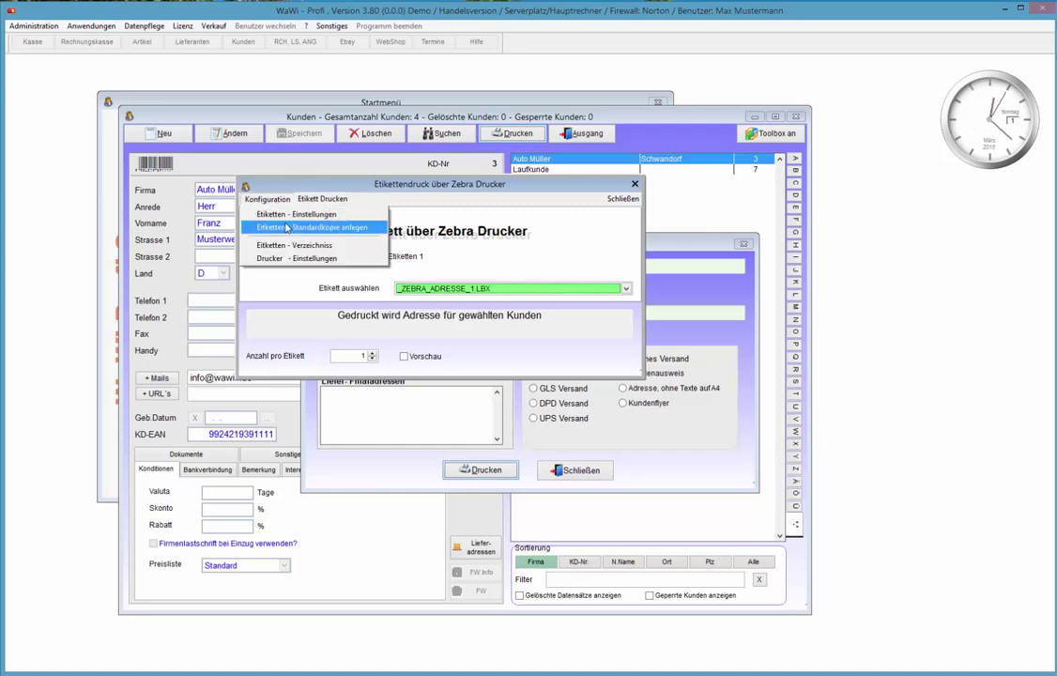
left_click(310, 227)
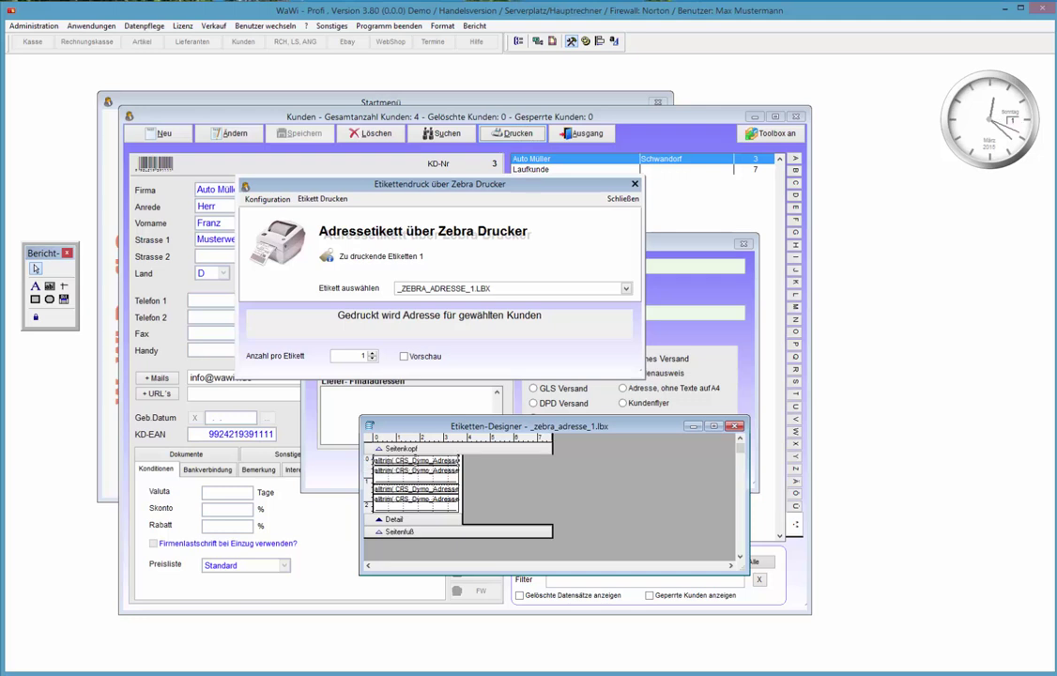
left_click(736, 425)
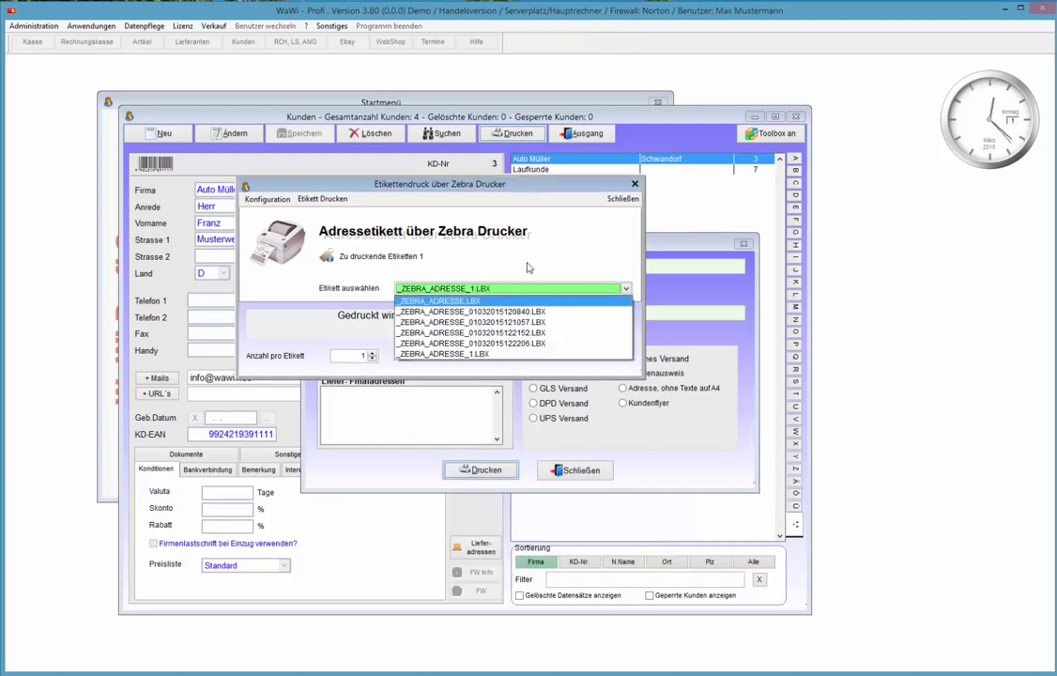
left_click(582, 353)
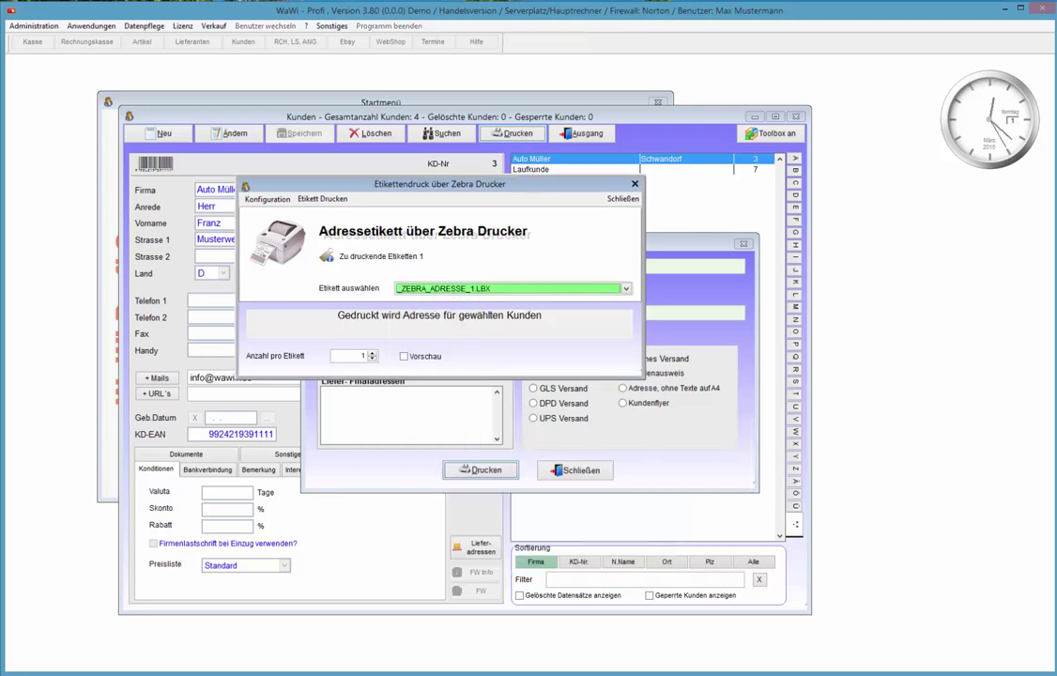
- Search the online help for "etikett" and show the videos in the Etiketten (Zebra-Drucker) category
key("F1")
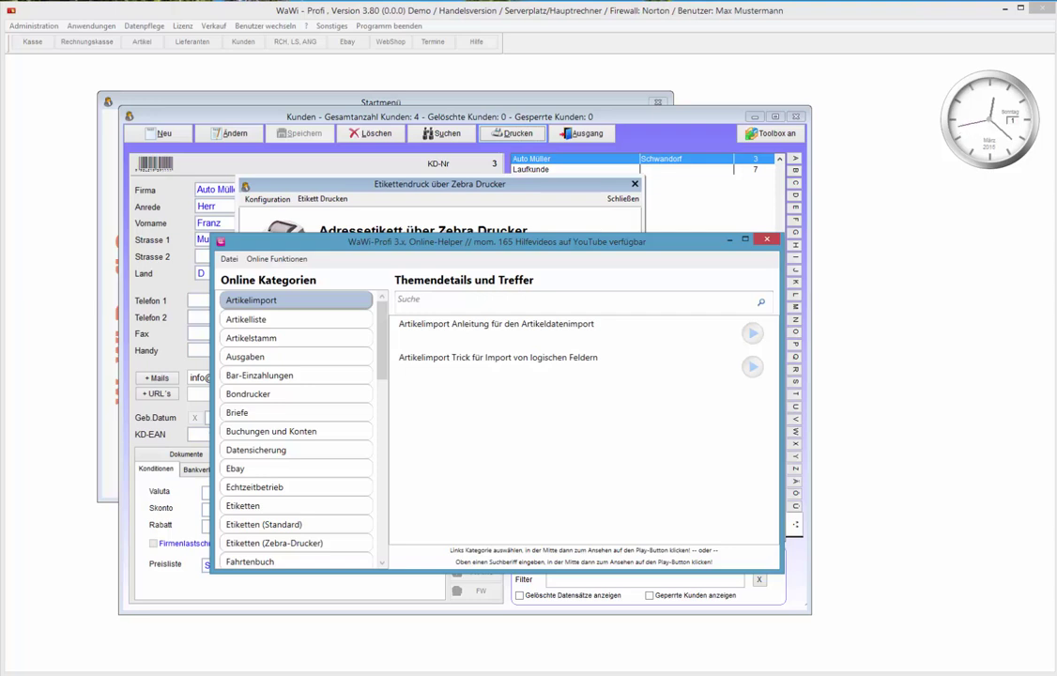
left_click(446, 303)
type("etikett")
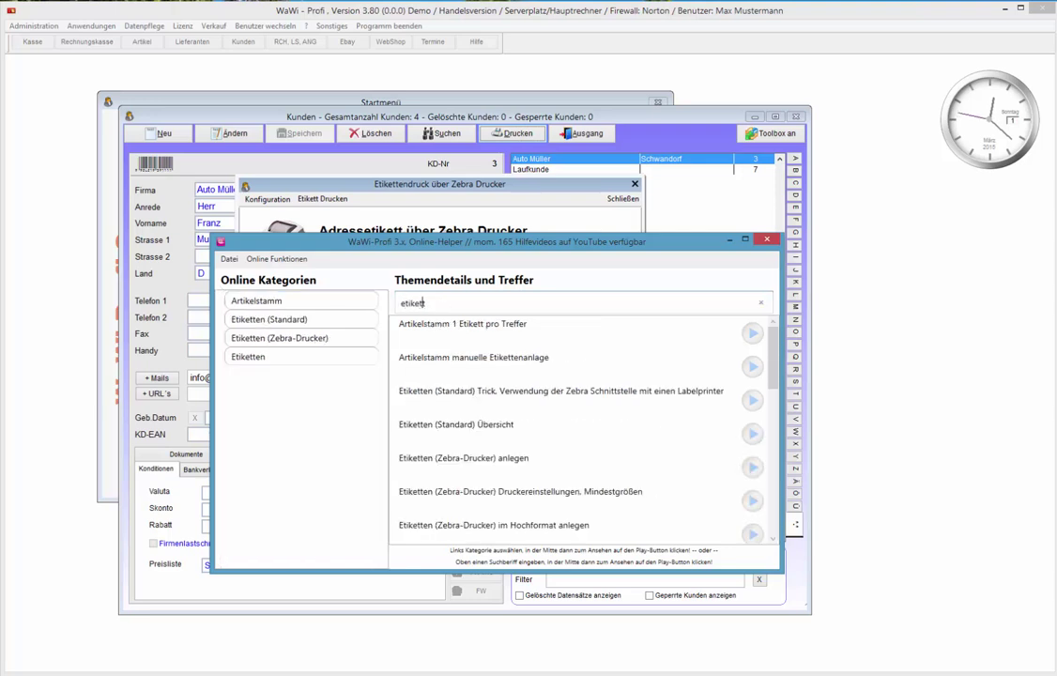
left_click(291, 339)
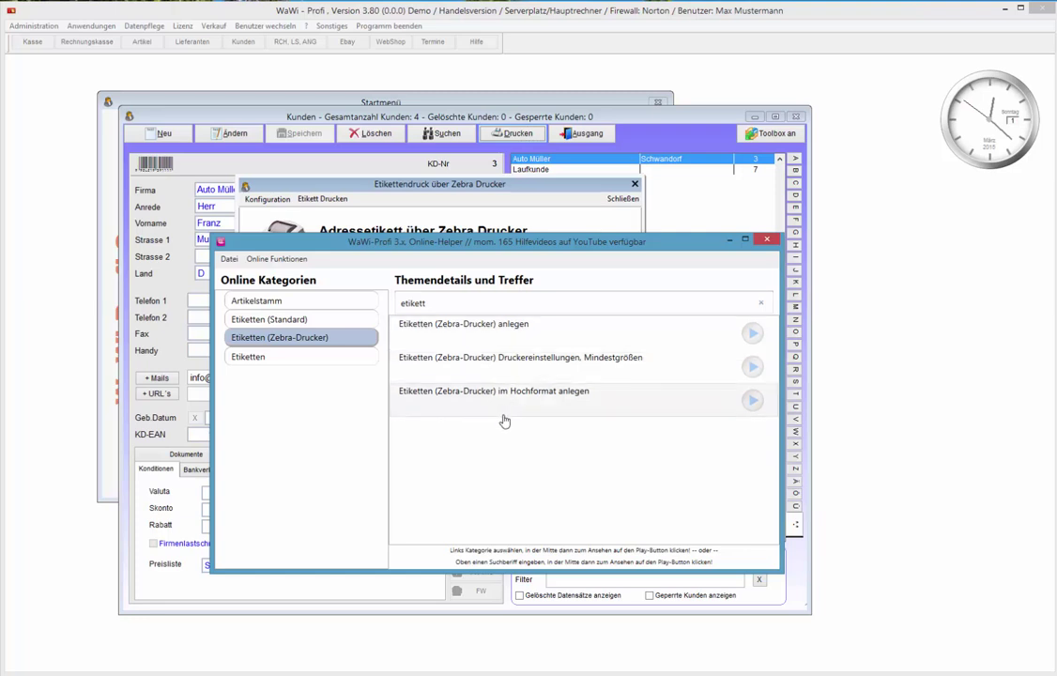
- Browse the help videos under Etiketten (Standard) and Etiketten, and close the help and label printing windows
left_click(334, 323)
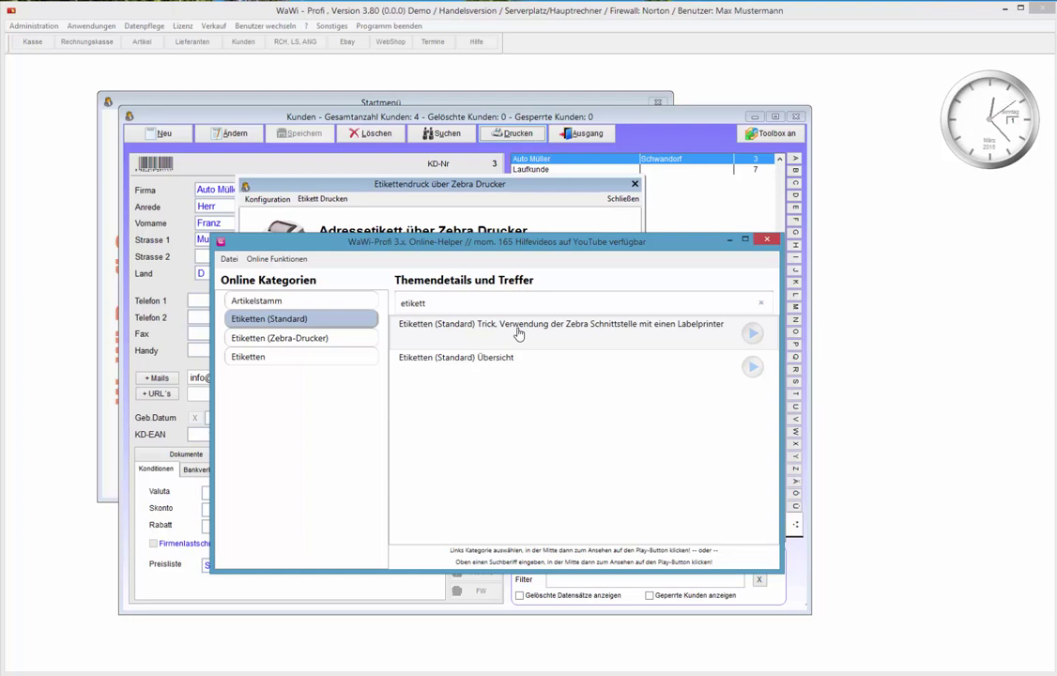
left_click(291, 360)
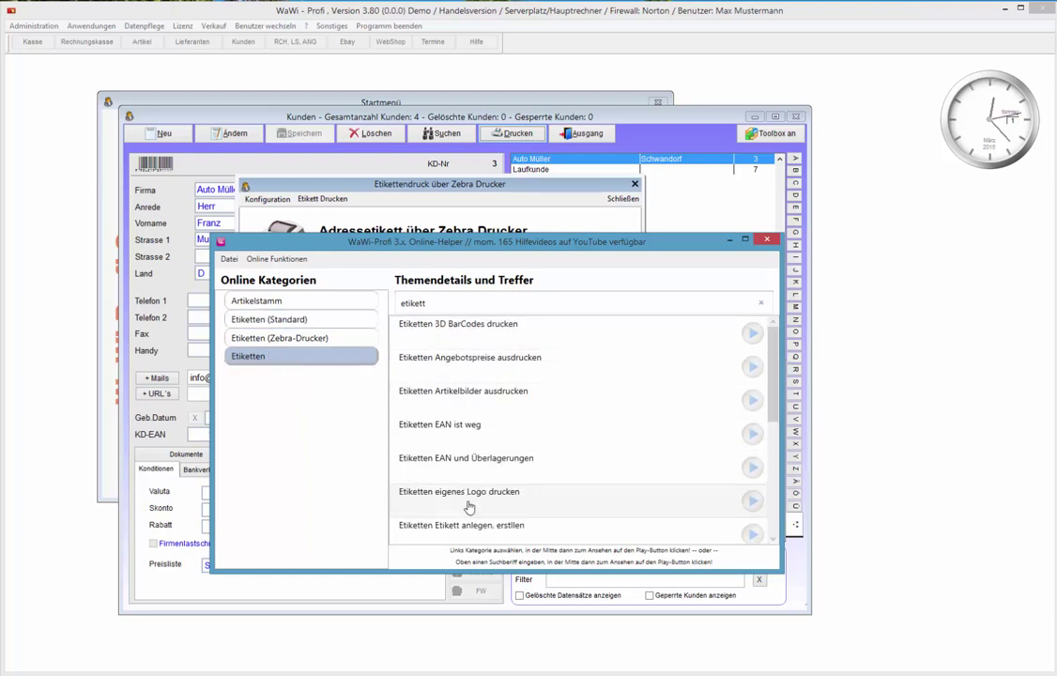
left_click(774, 540)
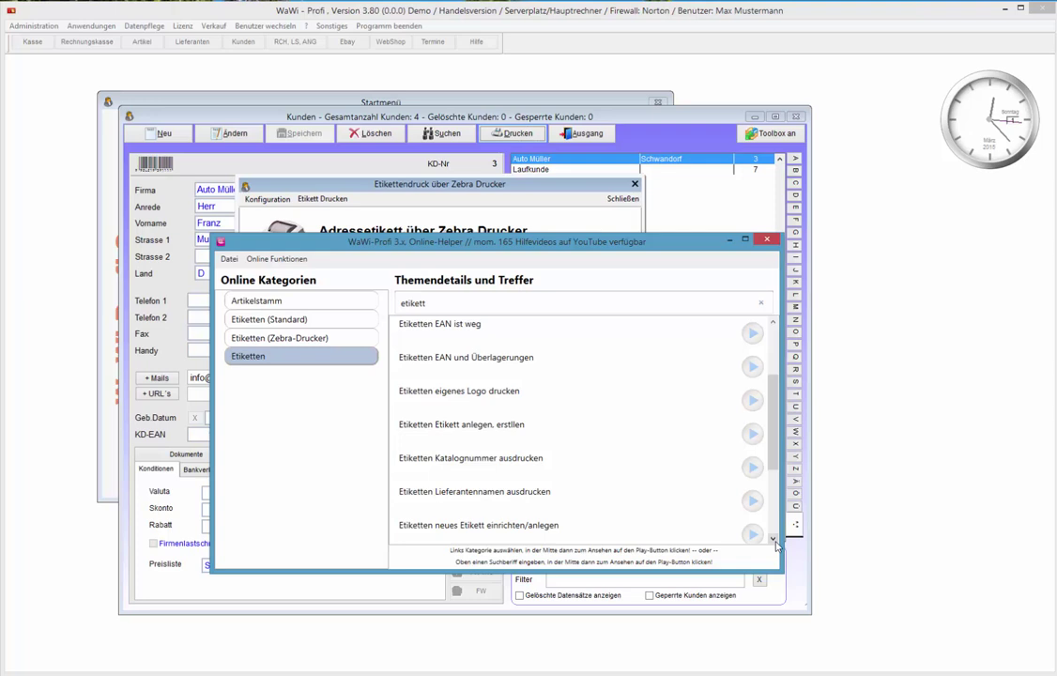
left_click(773, 322)
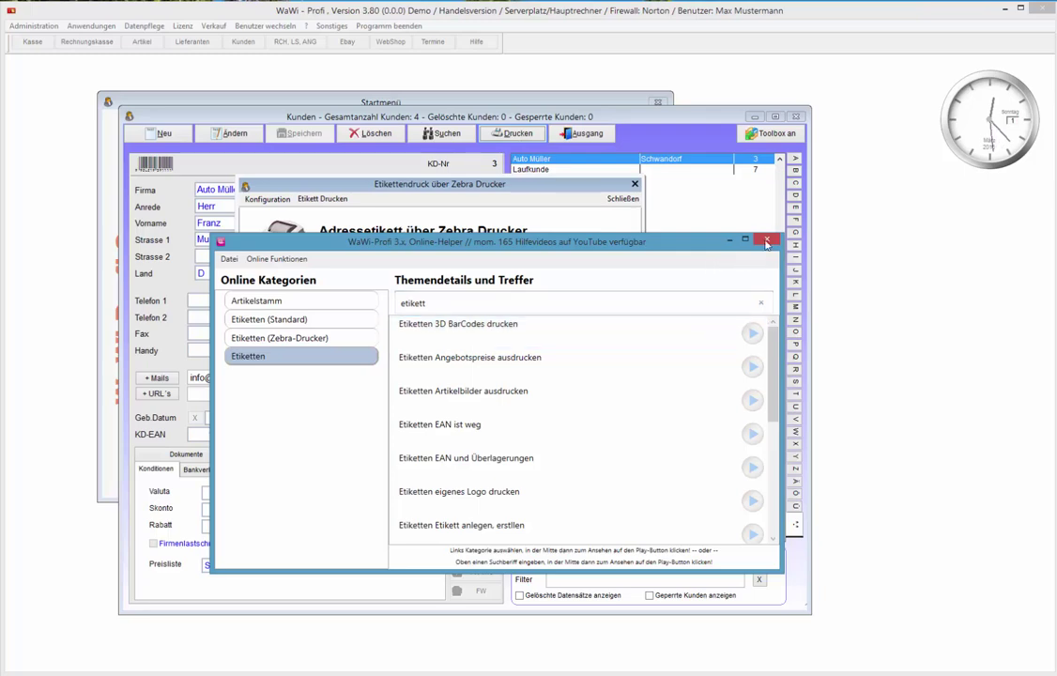
left_click(676, 216)
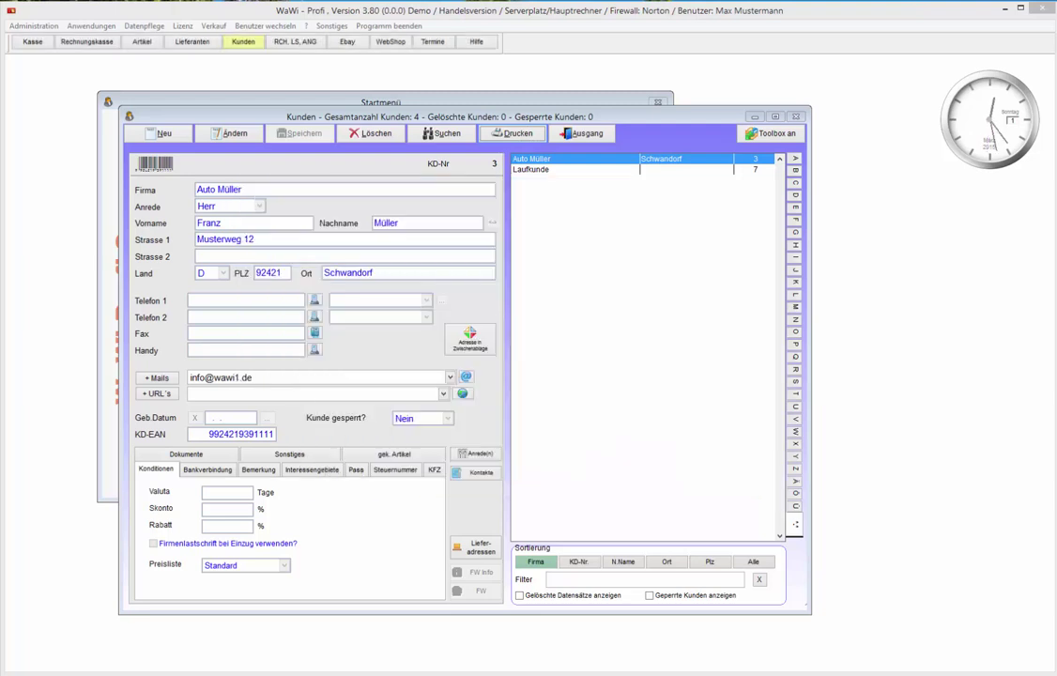